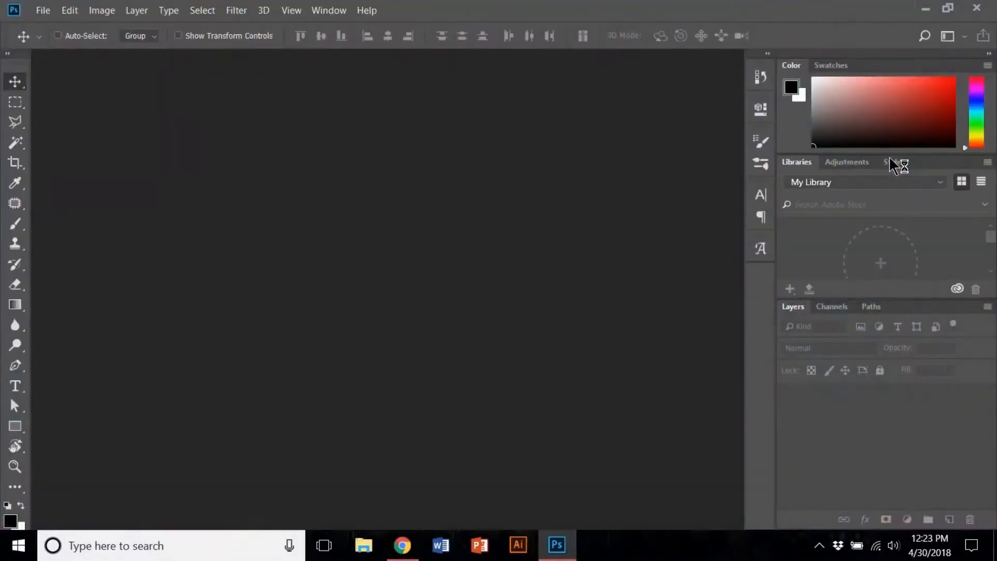
# - Open the snapchat record image with the white record button from the Videos folder
pyautogui.hotkey('ctrl', 'o')
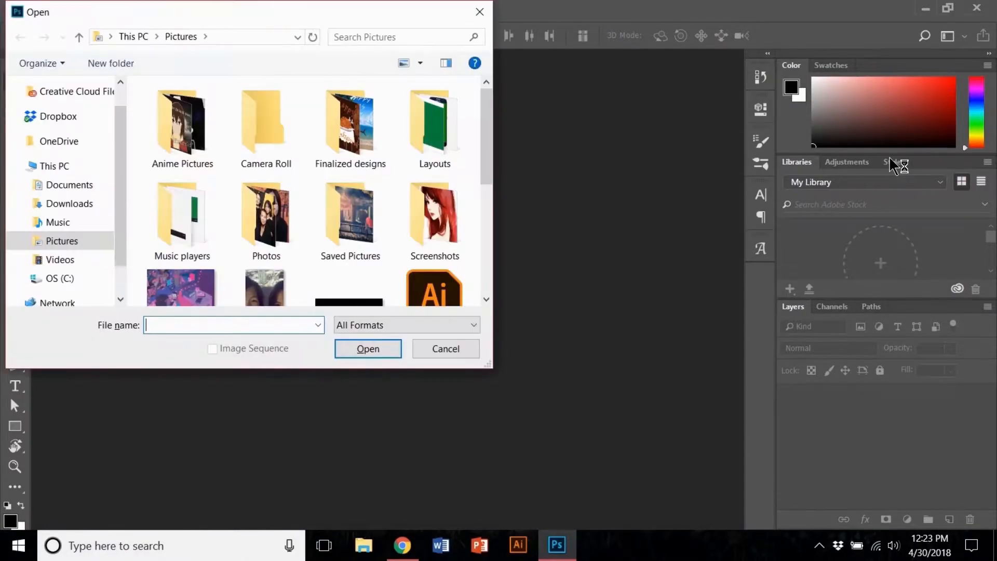
pyautogui.scroll(-10, 485, 161)
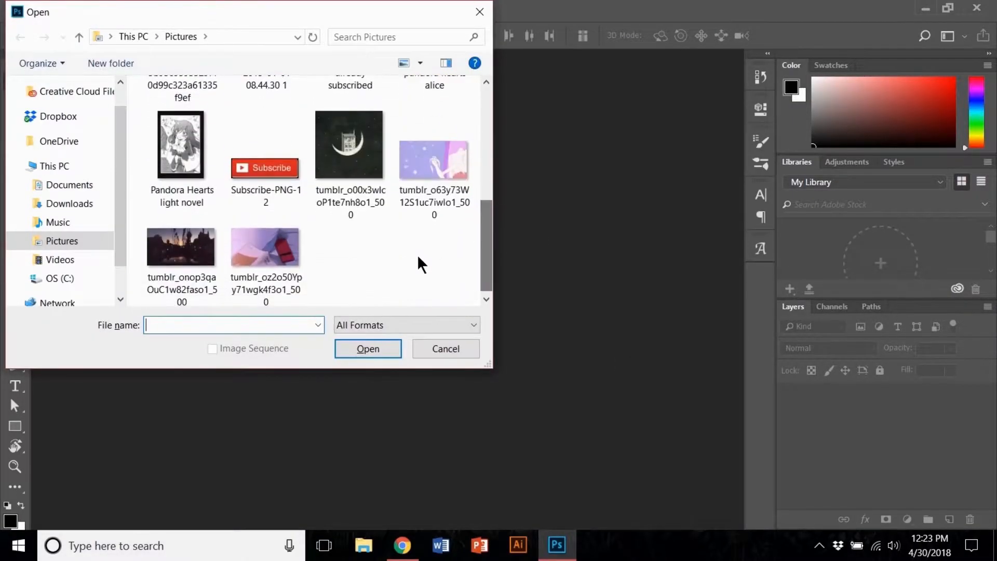
pyautogui.click(51, 261)
pyautogui.scroll(-5, 467, 171)
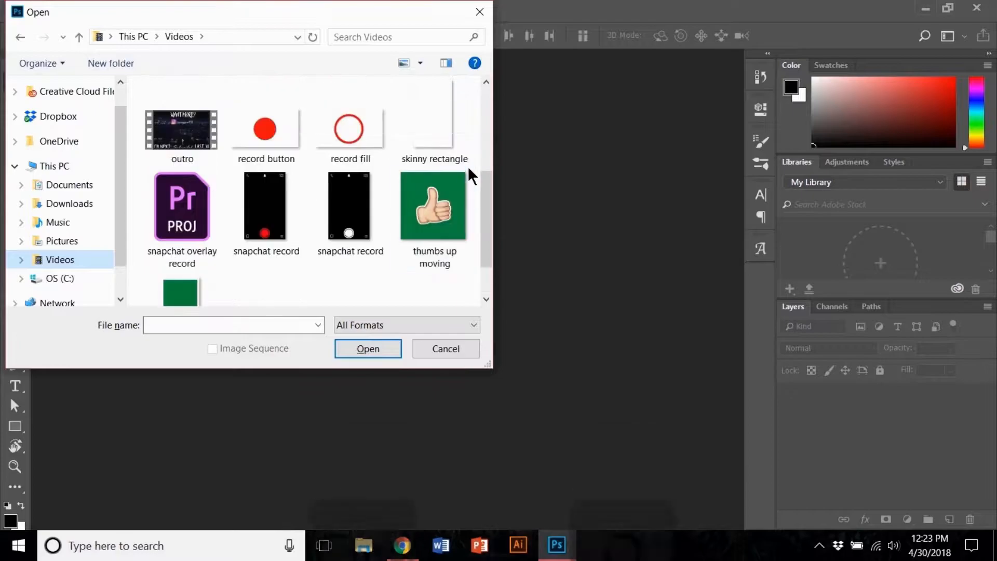
pyautogui.click(347, 208)
pyautogui.click(371, 353)
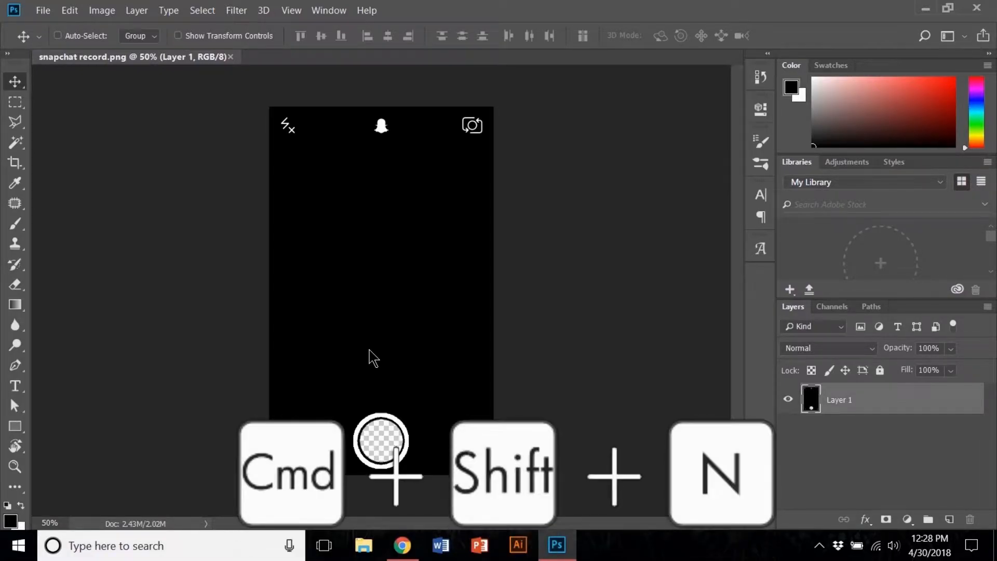
# - Copy the record button's inner circle onto a new layer with the Magic Wand and move it above the button
pyautogui.press('w')
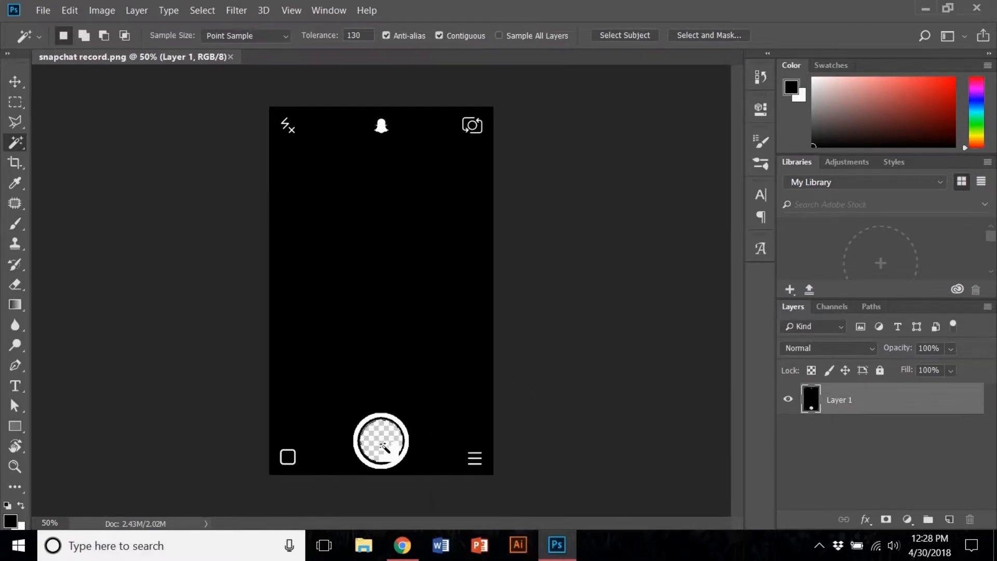
pyautogui.hotkey('ctrl', 'j')
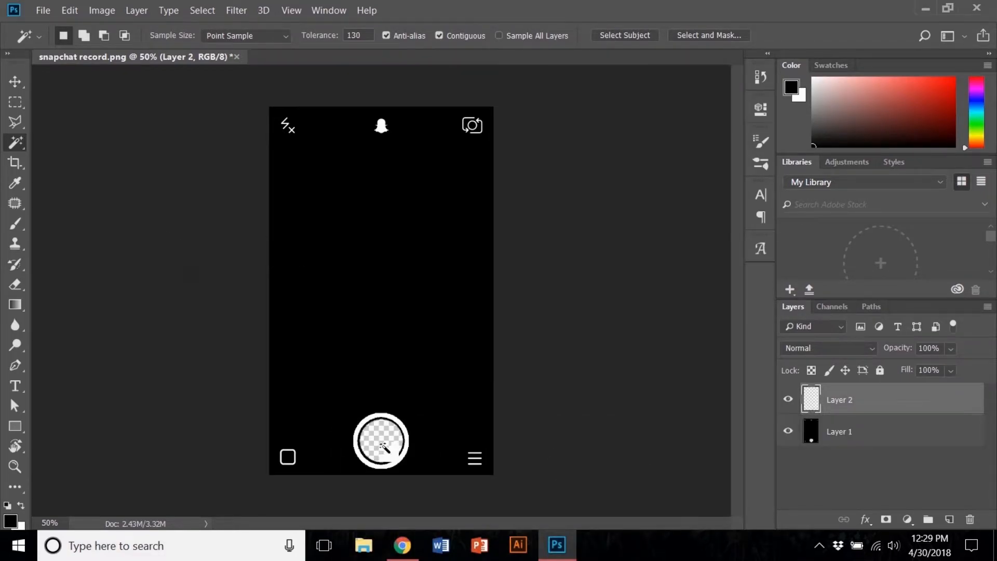
pyautogui.press('v')
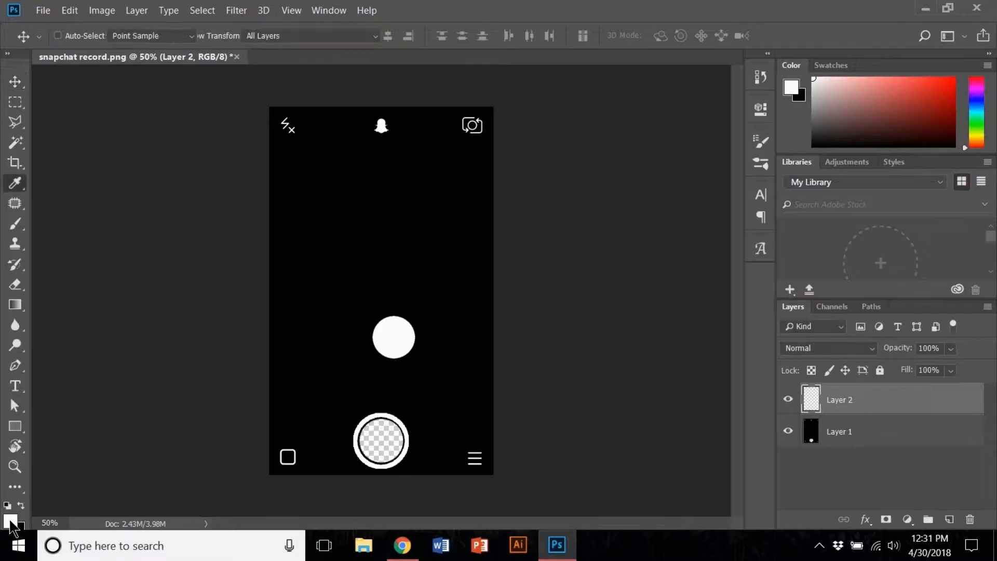
# - Set the foreground colour to bright red and fill the copied circle on Layer 2 with it
pyautogui.click(11, 521)
pyautogui.moveTo(706, 173)
pyautogui.mouseDown()
pyautogui.moveTo(706, 135)
pyautogui.moveTo(721, 123)
pyautogui.mouseUp()
pyautogui.click(910, 95)
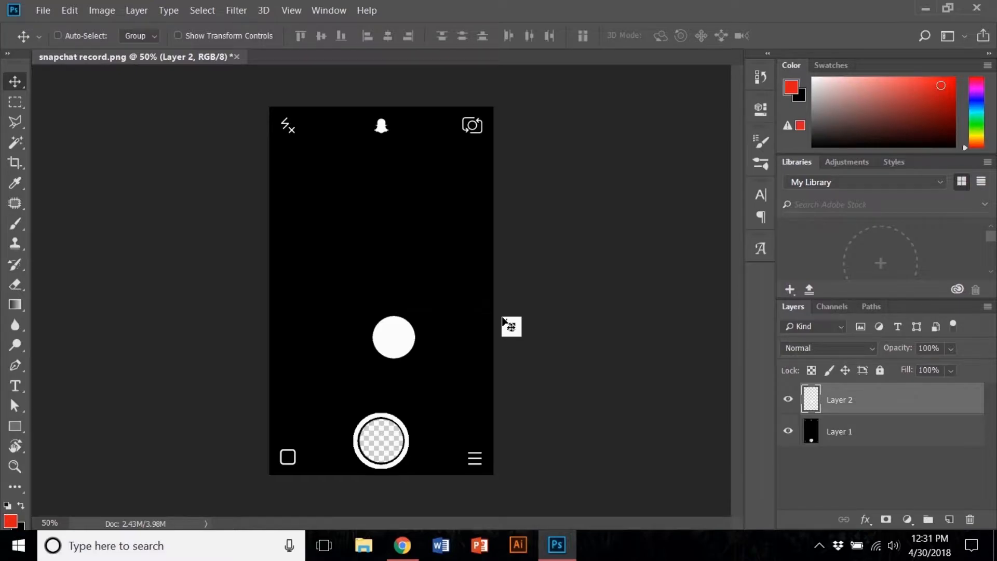
pyautogui.hotkey('alt', 'BackSpace')
pyautogui.press('x')
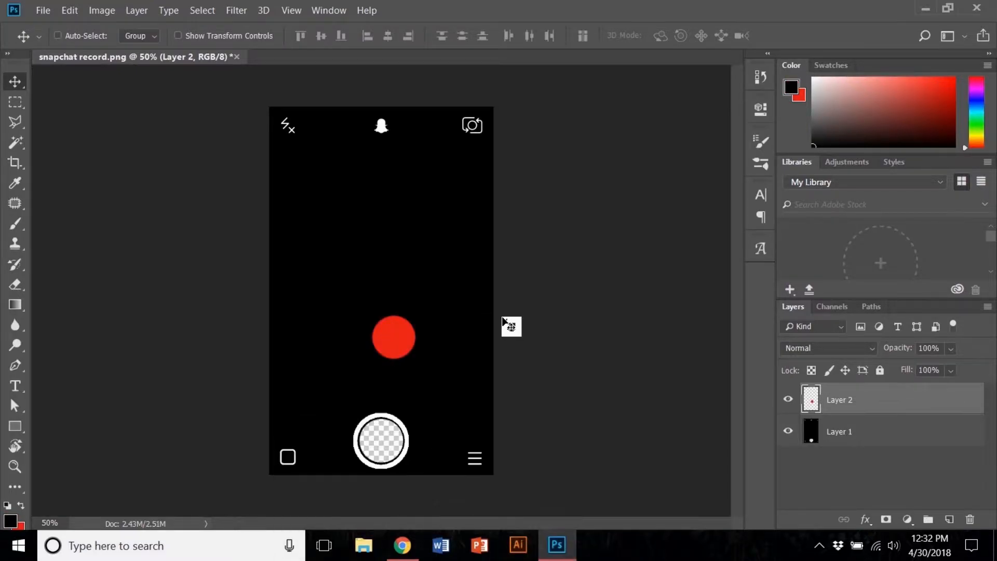
pyautogui.hotkey('alt', 'BackSpace')
# - Select the record button's white outer ring on Layer 1 and copy it onto a new layer
pyautogui.press('w')
pyautogui.click(846, 435)
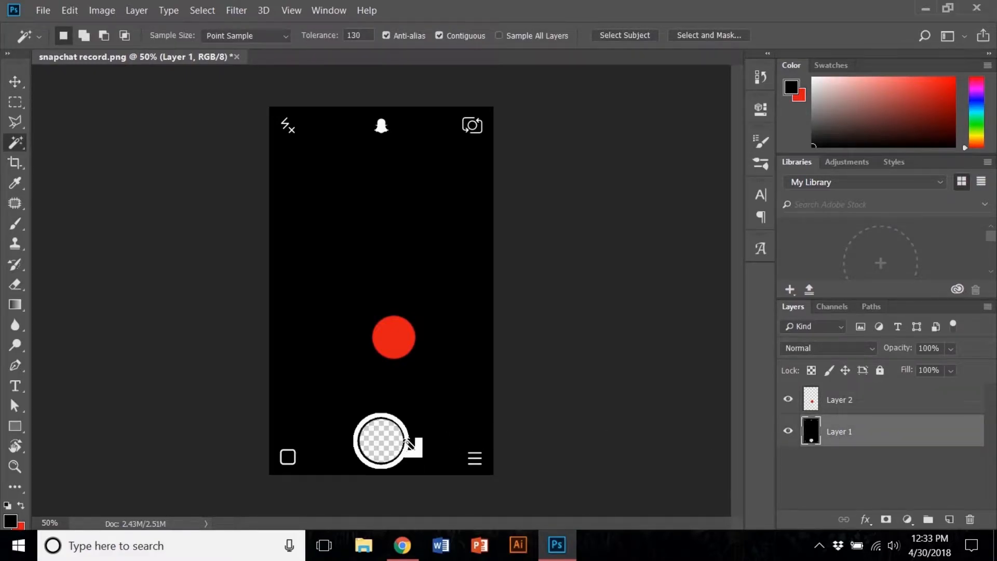
pyautogui.click(406, 443)
pyautogui.hotkey('ctrl', 'j')
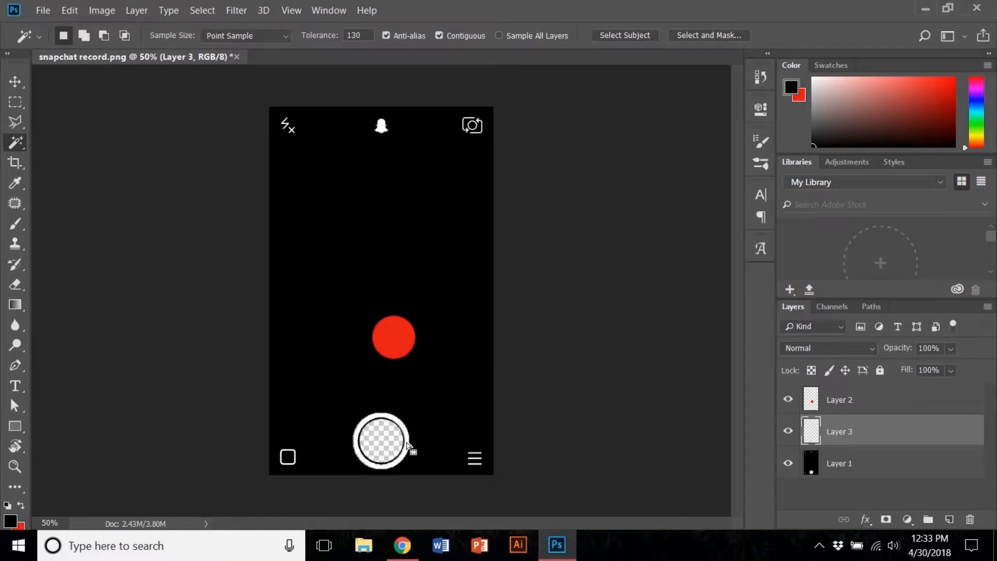
# - Move the copied ring up and to the right of the record button and fill it with red
pyautogui.press('v')
pyautogui.moveTo(401, 424); pyautogui.dragTo(472, 368)
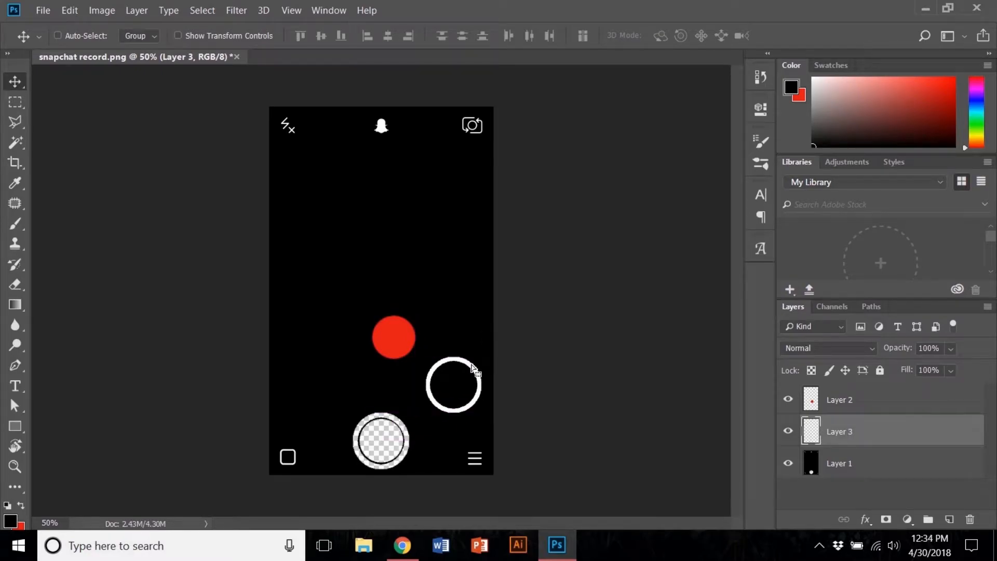
pyautogui.hotkey('alt', 'BackSpace')
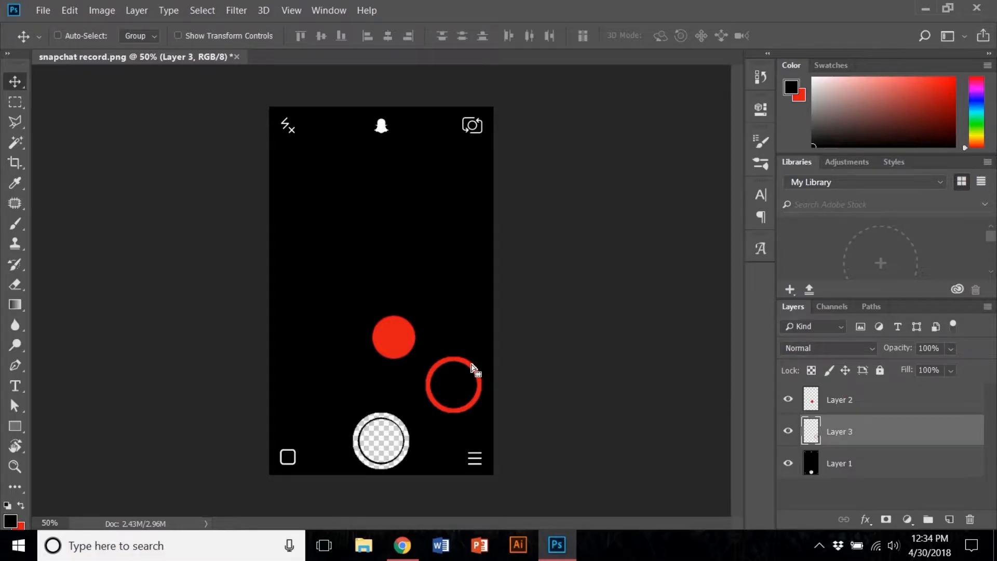
# - Save the image as a PNG named snapchat record in the Videos folder
pyautogui.hotkey('ctrl', 'shift', 's')
pyautogui.click(249, 310)
pyautogui.click(247, 312)
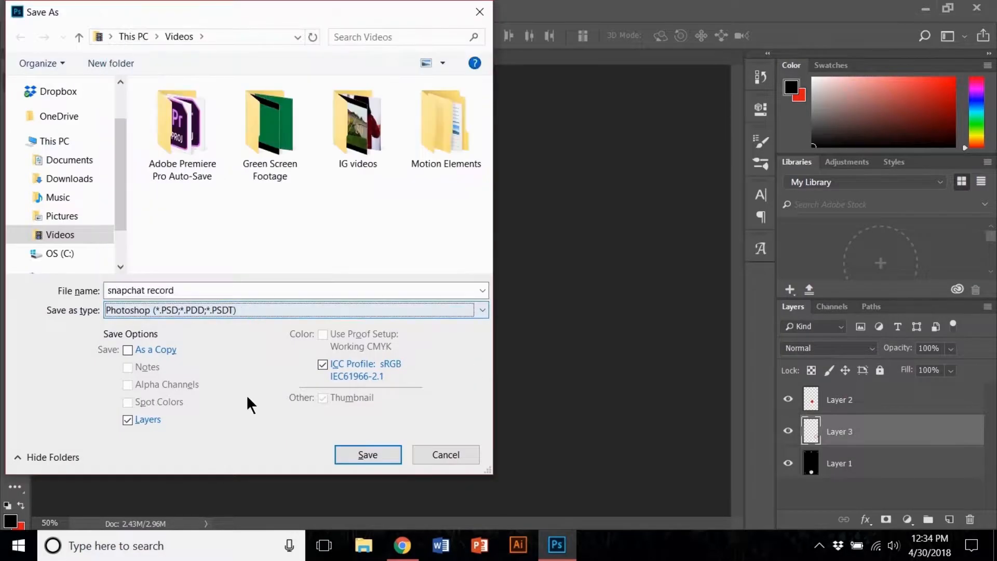
pyautogui.click(252, 310)
pyautogui.click(236, 243)
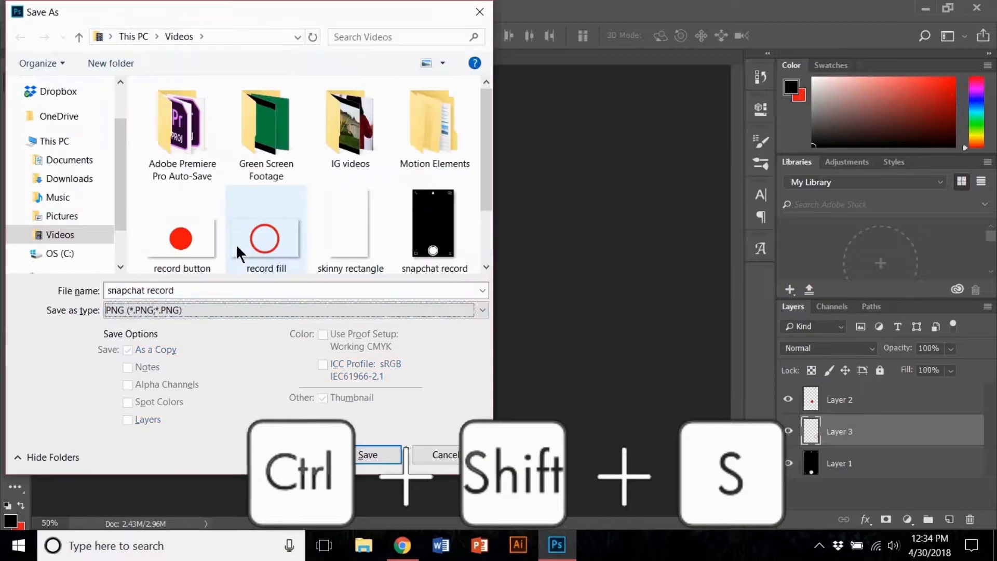
pyautogui.click(368, 454)
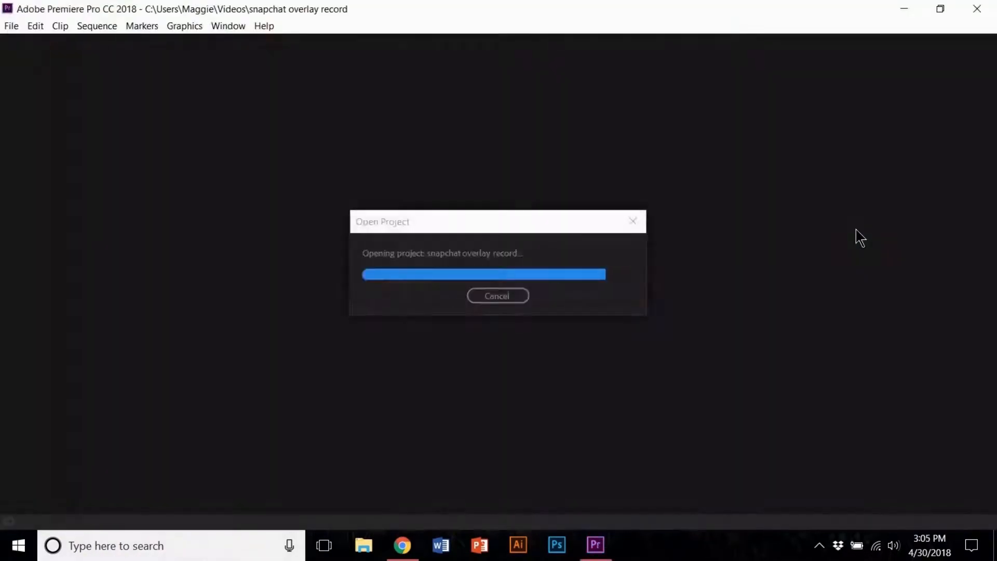
# - Switch to Premiere Pro, import the images and place record button.png on track V2 above snapchat record.png
pyautogui.click(567, 404)
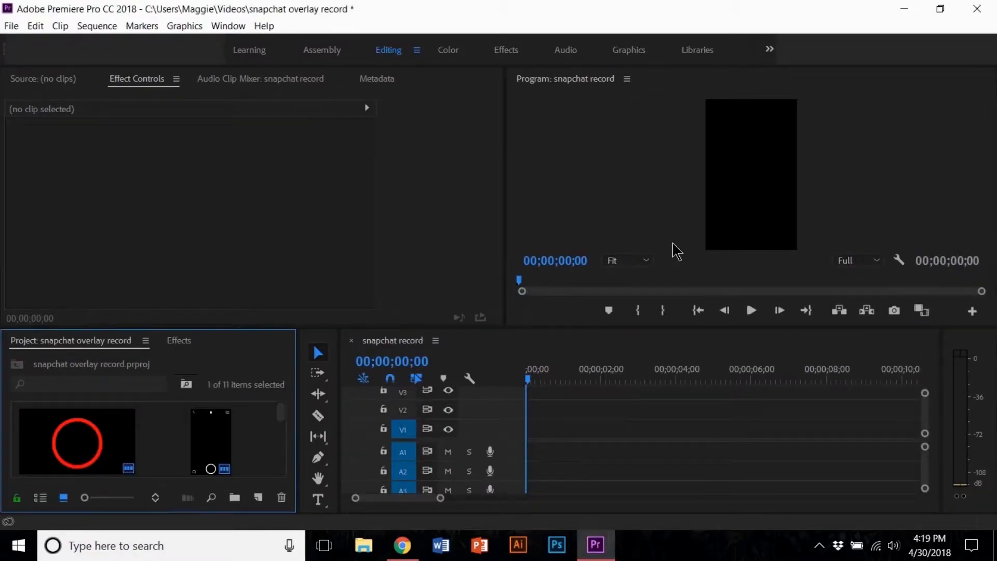
pyautogui.hotkey('ctrl', 'i')
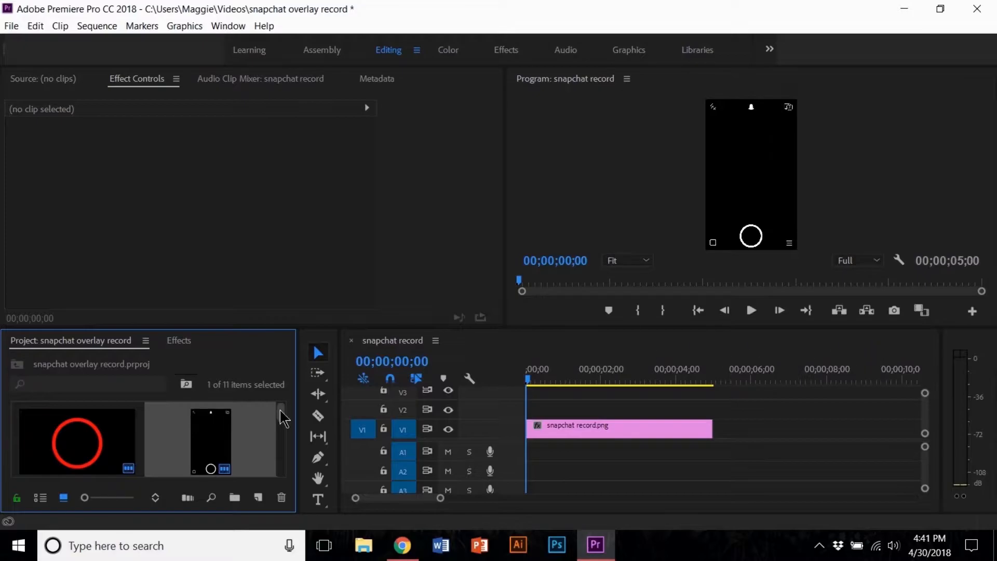
pyautogui.scroll(-2, 280, 420)
pyautogui.moveTo(69, 441); pyautogui.dragTo(509, 403)
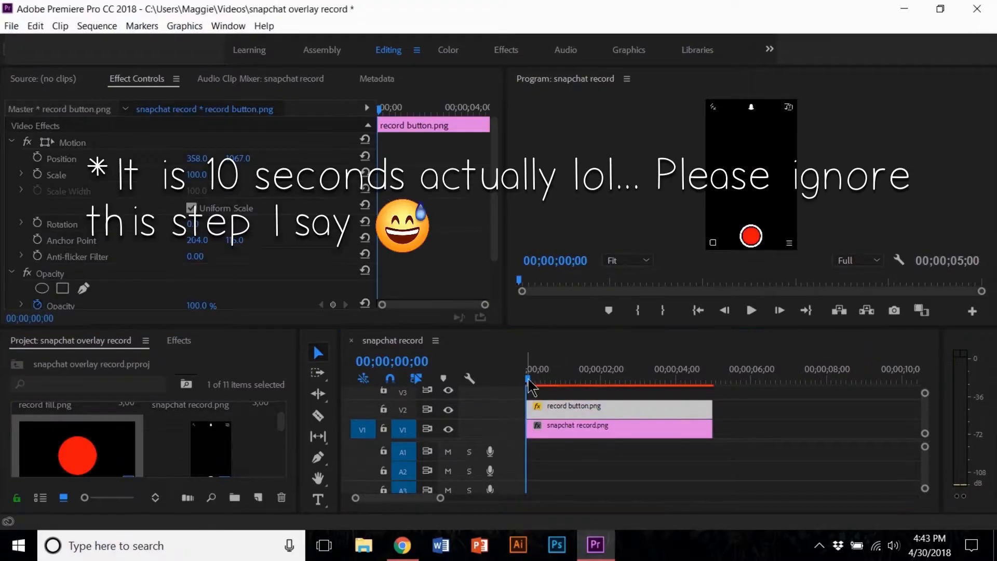
# - Trim the start of the record button.png clip to 00;00;00;10 and set its position to 358, 1067 inside the ring
pyautogui.click(539, 370)
pyautogui.moveTo(531, 406); pyautogui.dragTo(542, 406)
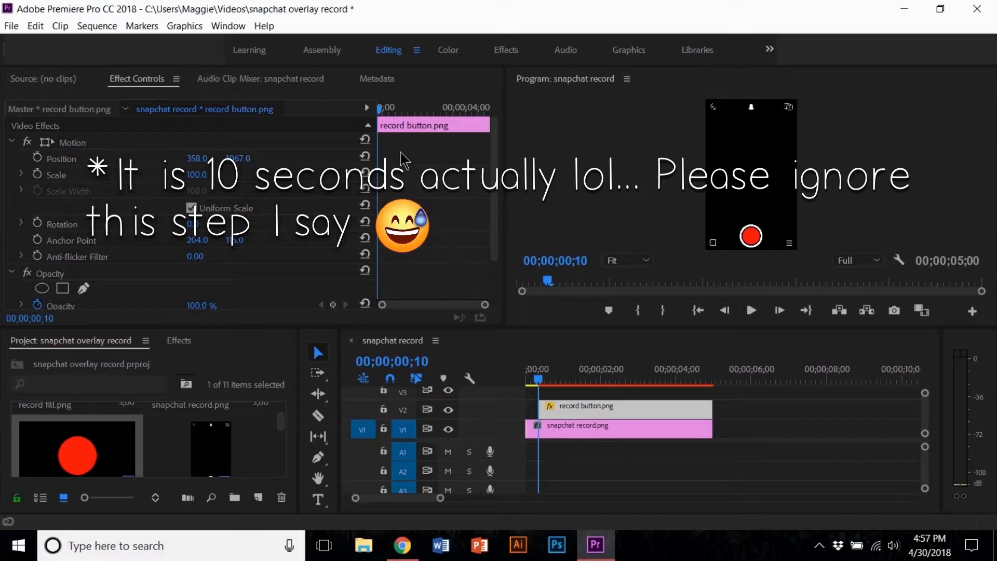
pyautogui.moveTo(379, 108); pyautogui.dragTo(382, 111)
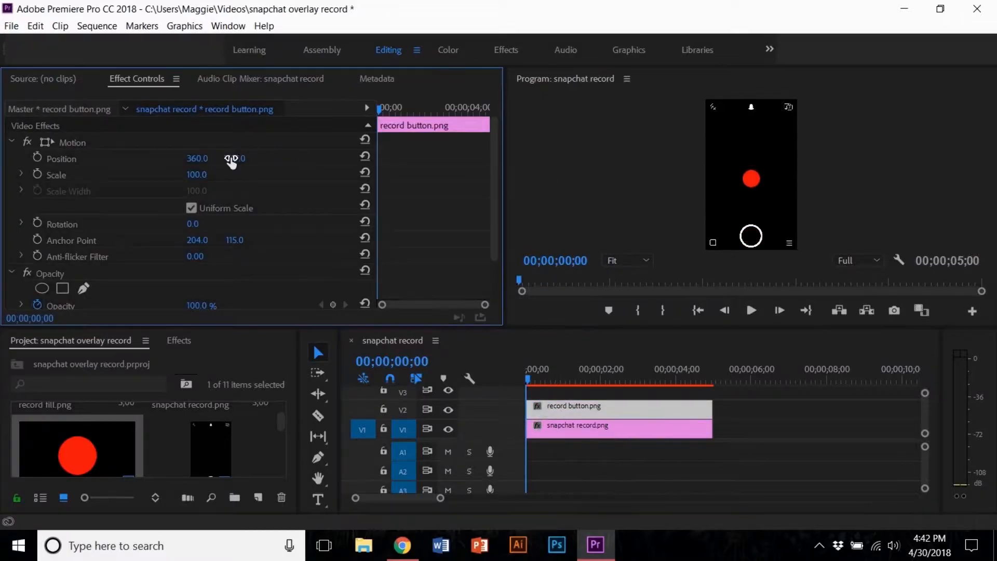
pyautogui.moveTo(229, 160); pyautogui.dragTo(236, 158)
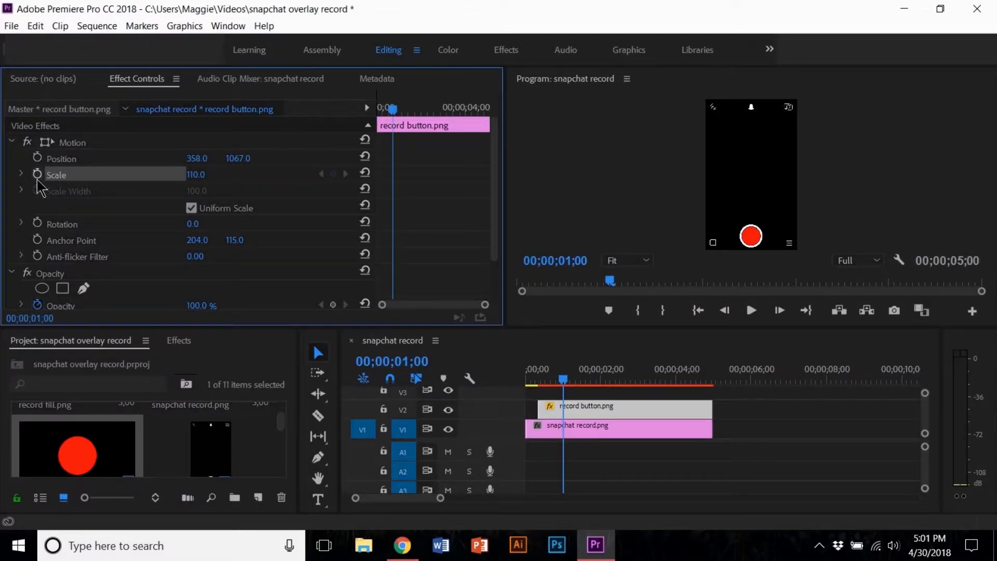
# - Keyframe the record button's scale at 110 at 00;00;01;00 and at 0 at 00;00;00;10
pyautogui.click(37, 174)
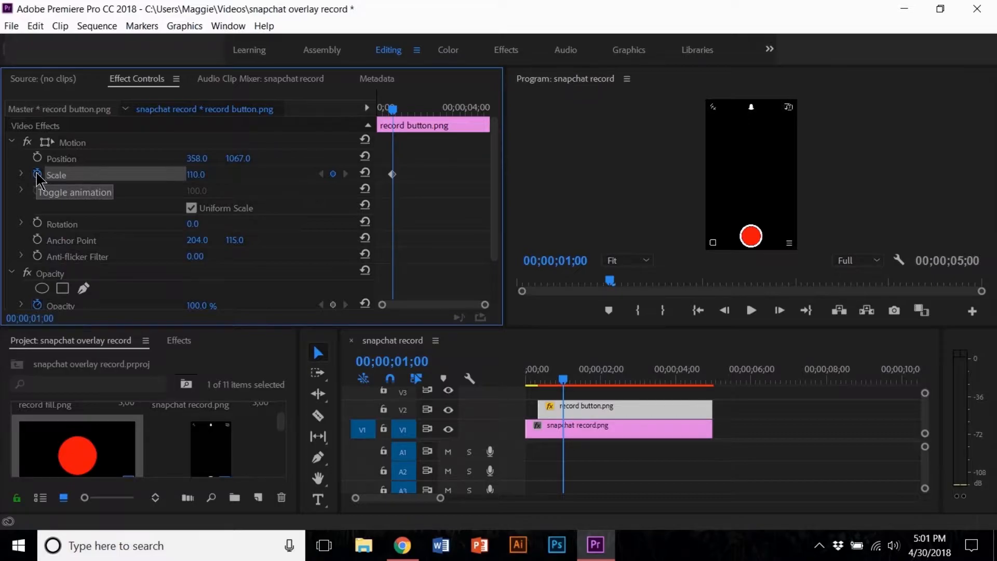
pyautogui.moveTo(393, 109); pyautogui.dragTo(367, 117)
pyautogui.click(194, 175)
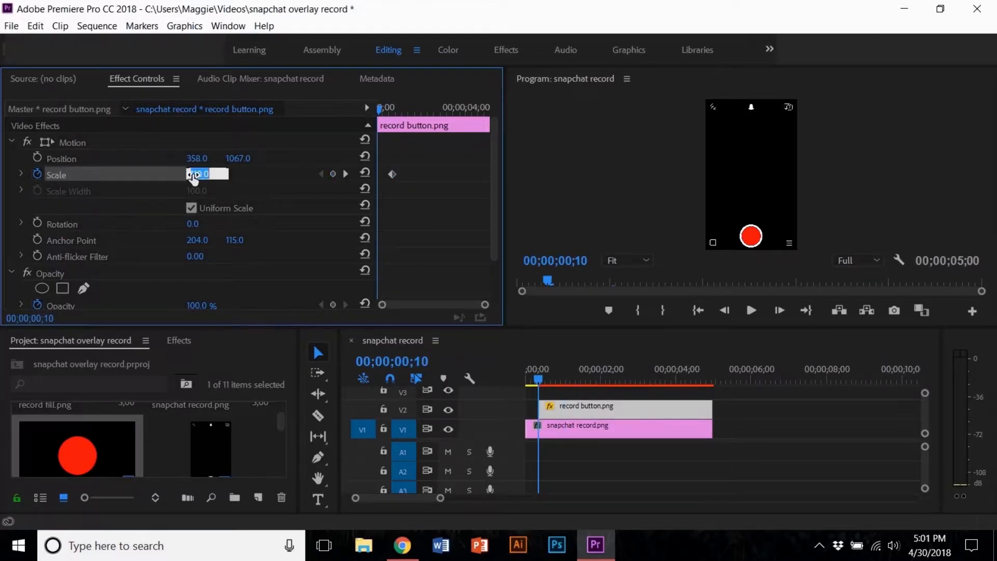
pyautogui.write('0')
pyautogui.press('Return')
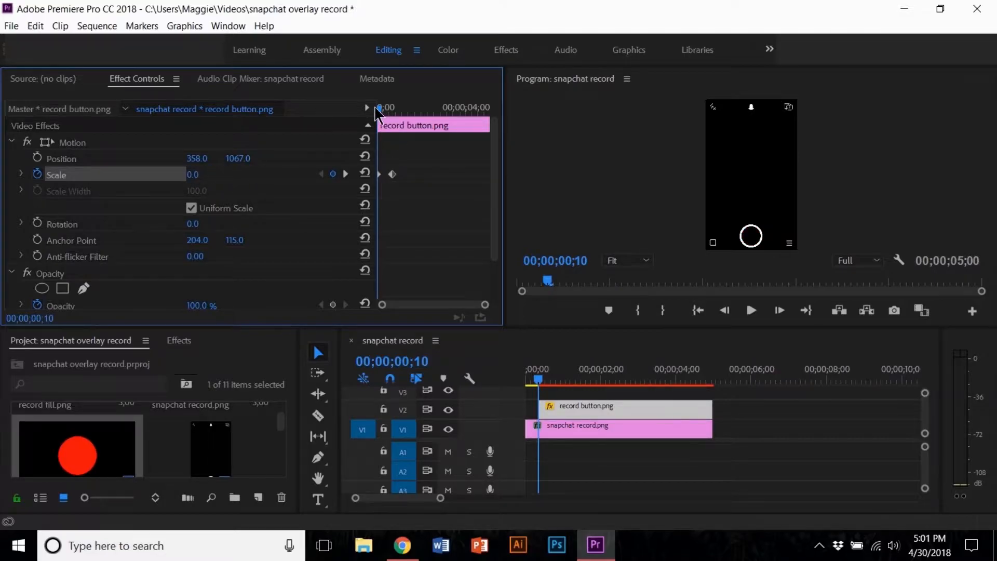
# - Add a scale keyframe of 90 for the record button at 00;00;01;21
pyautogui.moveTo(379, 112); pyautogui.dragTo(413, 110)
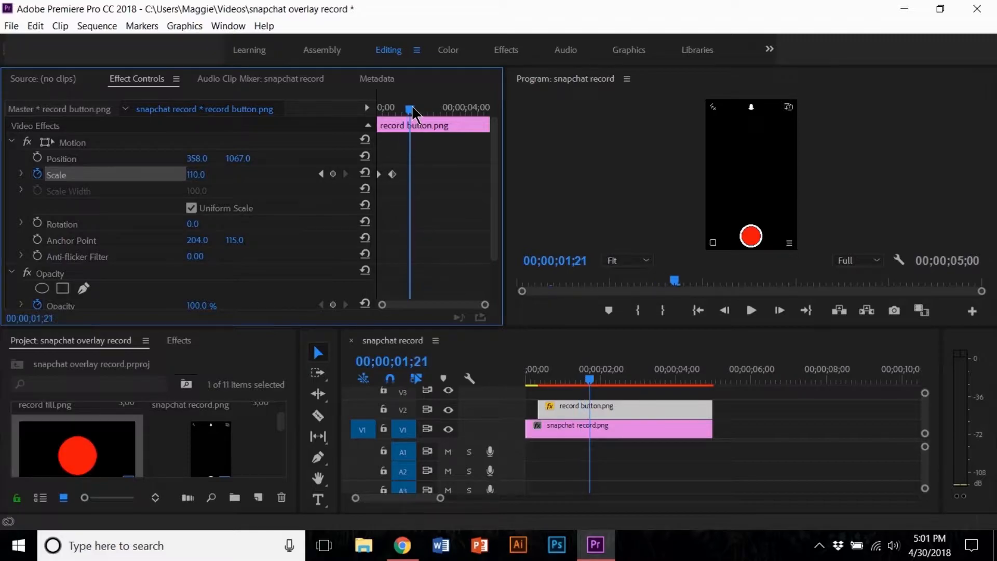
pyautogui.click(198, 175)
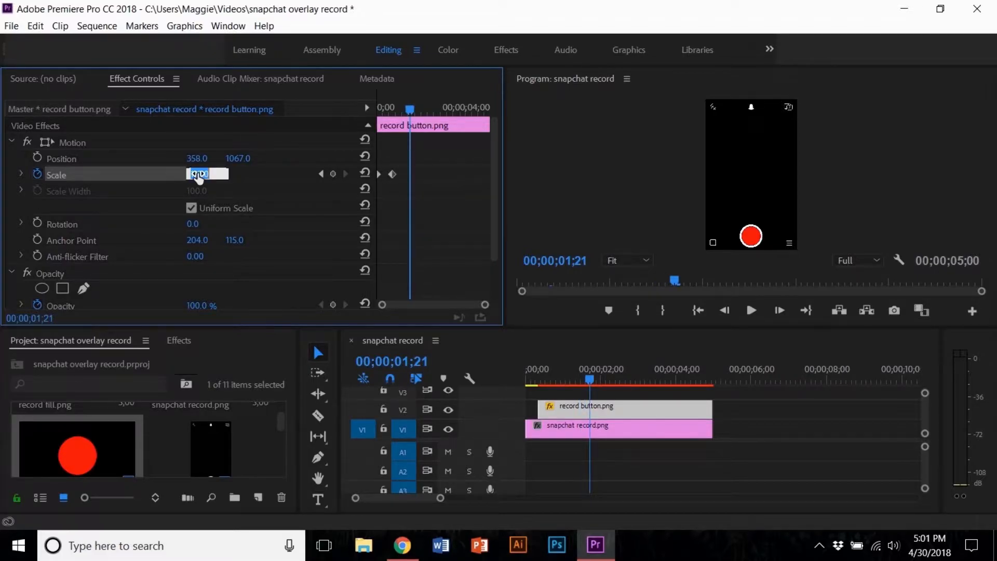
pyautogui.write('30')
pyautogui.press('Return')
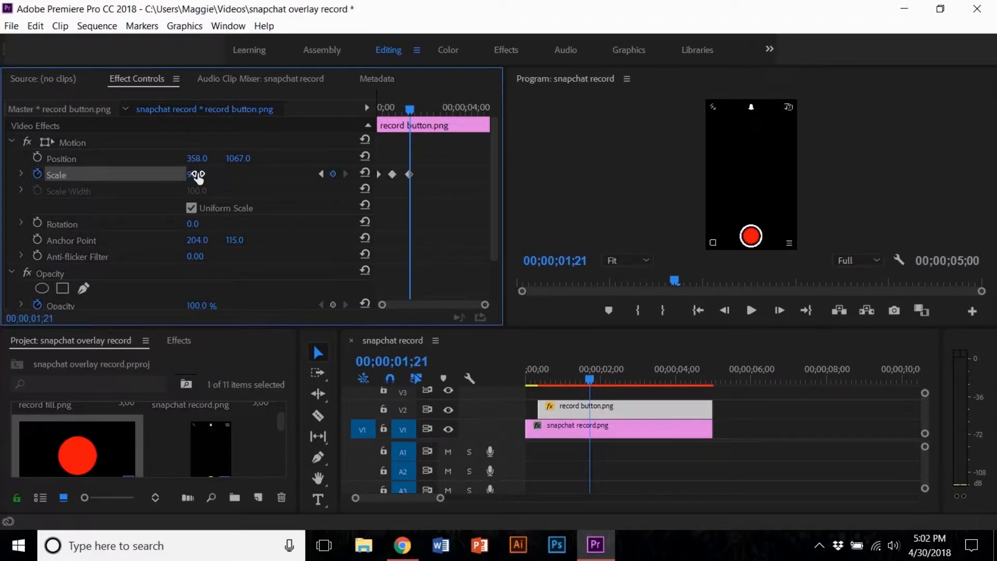
# - Add a scale keyframe of 100 for the record button at 00;00;02;00
pyautogui.moveTo(414, 112); pyautogui.dragTo(421, 112)
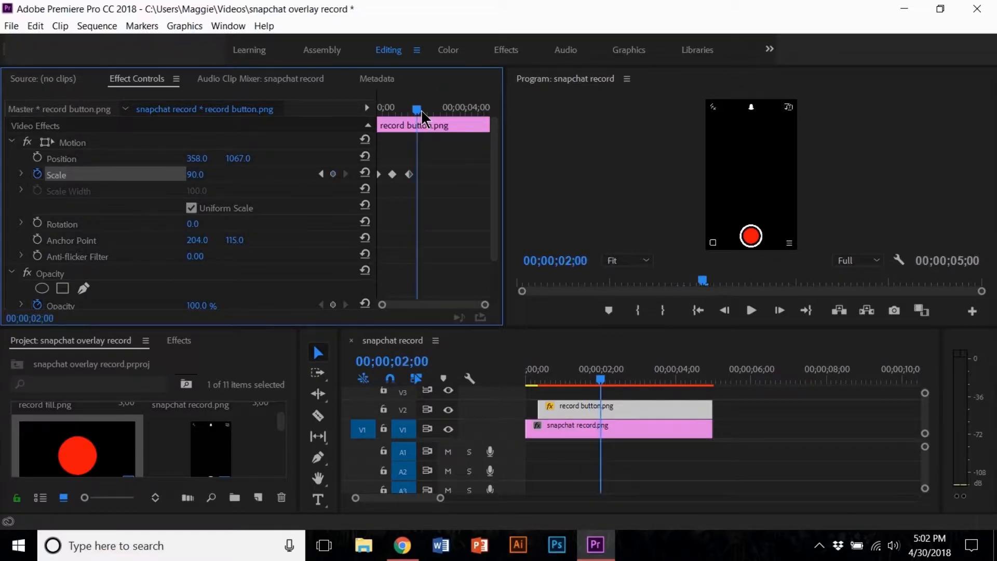
pyautogui.click(200, 175)
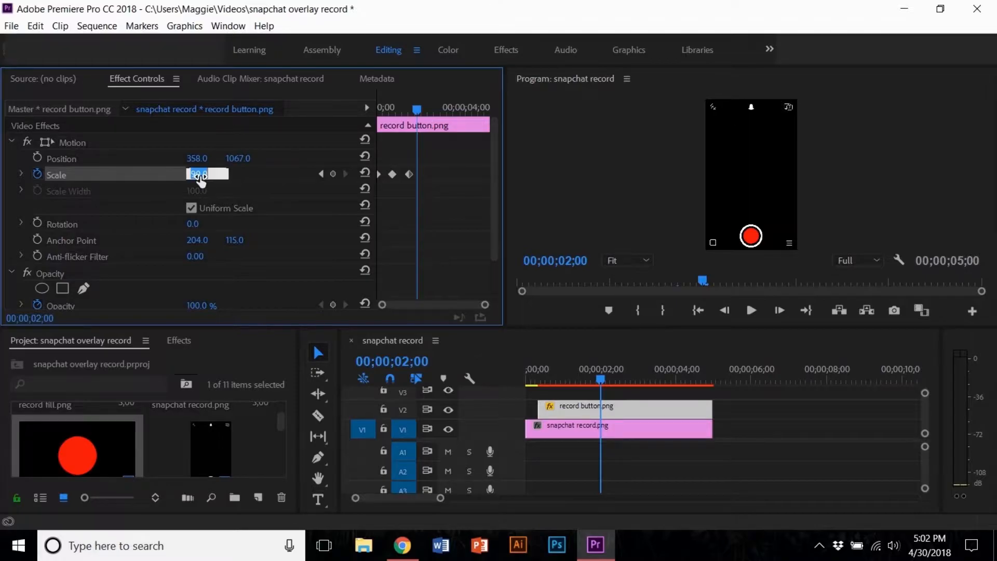
pyautogui.press('Return')
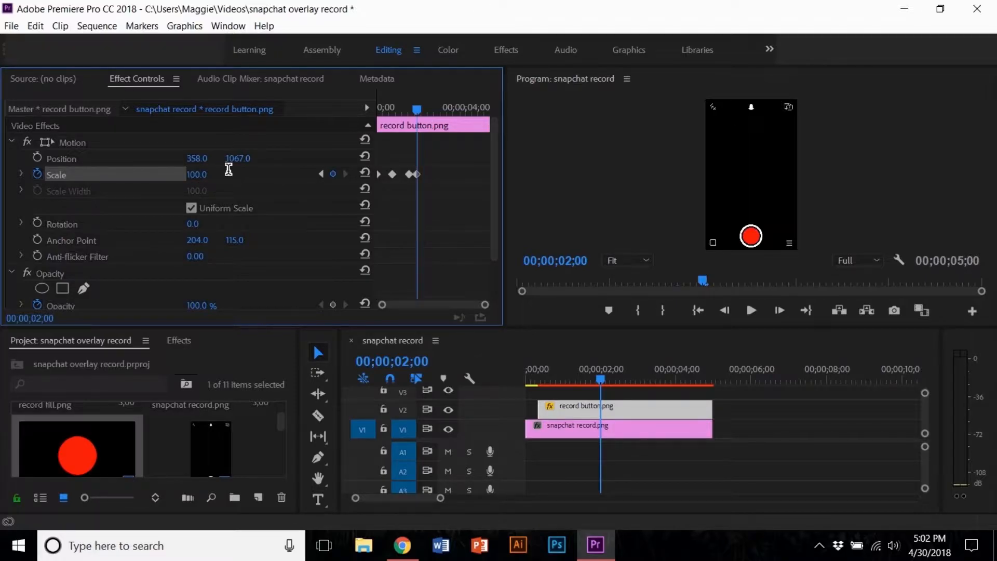
# - Move the record button's scale keyframes close together near the clip's start, playing back the animation to check its speed
pyautogui.moveTo(409, 174)
pyautogui.mouseDown()
pyautogui.moveTo(394, 178)
pyautogui.moveTo(407, 175)
pyautogui.mouseUp()
pyautogui.moveTo(407, 110); pyautogui.dragTo(359, 113)
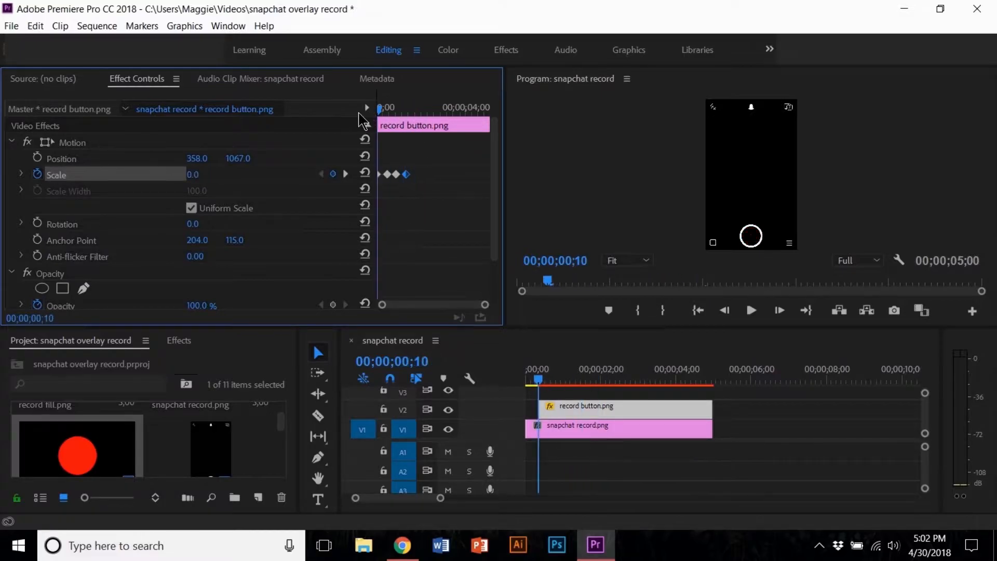
pyautogui.press('space')
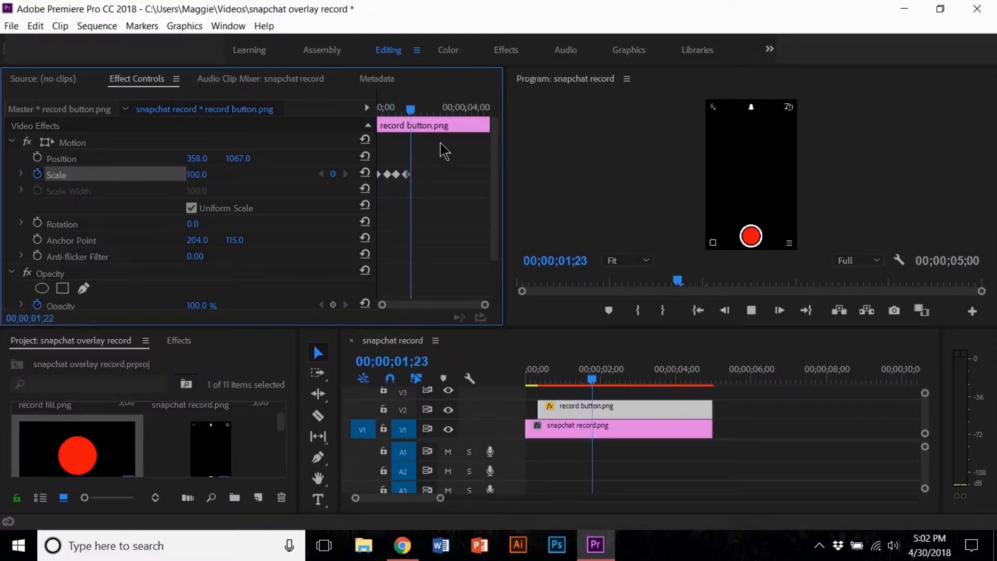
pyautogui.press('space')
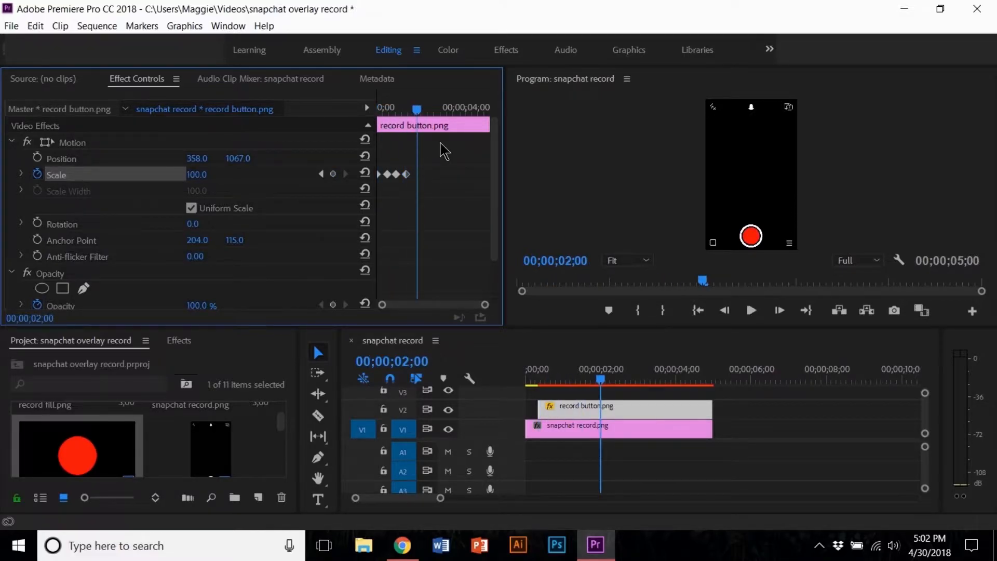
pyautogui.moveTo(387, 175); pyautogui.dragTo(388, 177)
pyautogui.moveTo(406, 176); pyautogui.dragTo(395, 177)
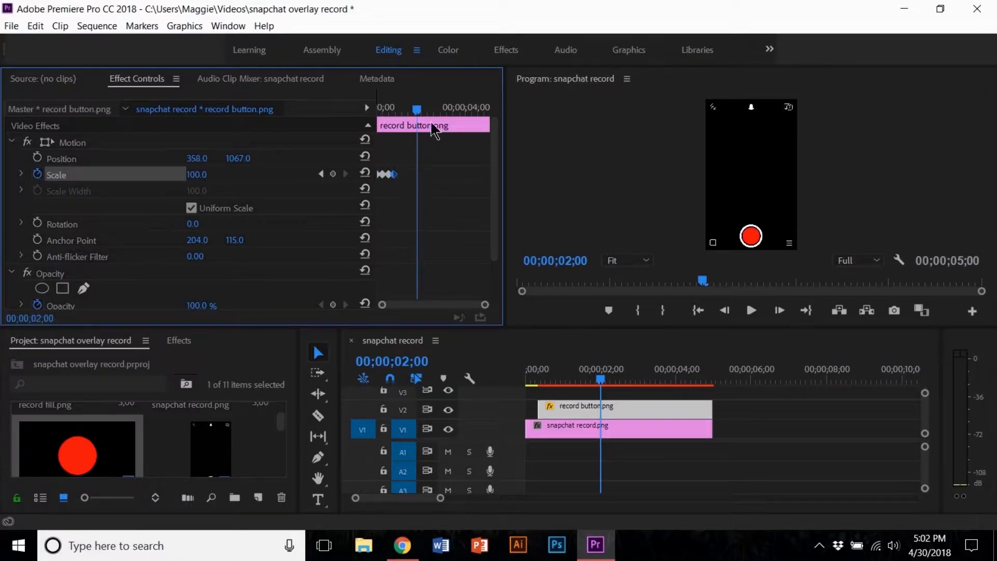
# - Play back the record button's scale animation from the start of its clip to check its timing
pyautogui.moveTo(417, 110); pyautogui.dragTo(375, 111)
pyautogui.click(447, 155)
pyautogui.press('space')
pyautogui.press('space')
pyautogui.moveTo(587, 380); pyautogui.dragTo(540, 387)
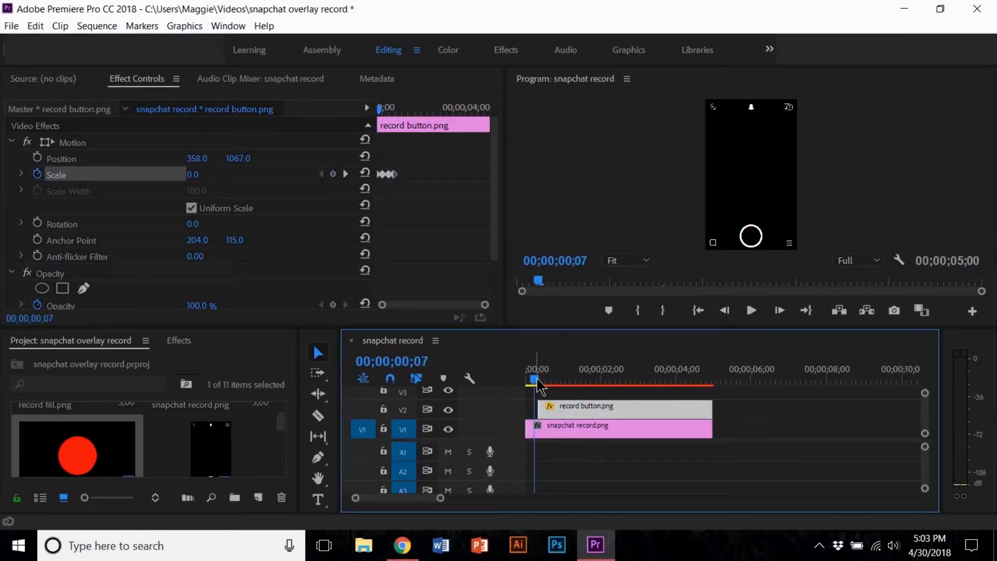
pyautogui.press('space')
pyautogui.press('space')
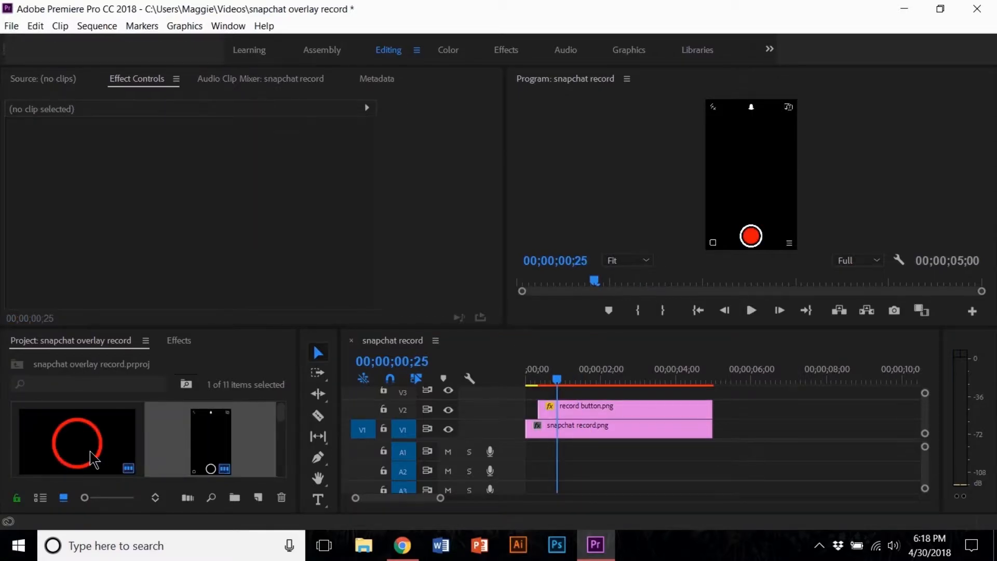
# - Place record fill.png on track V3 starting at 00;00;01;15 and trim its end to match the clips below
pyautogui.click(94, 458)
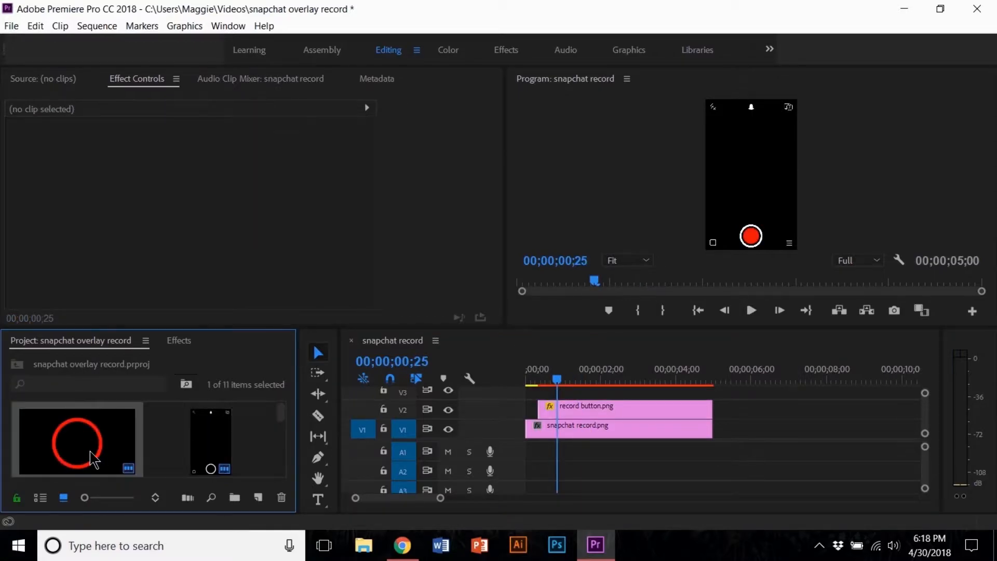
pyautogui.doubleClick(96, 448)
pyautogui.moveTo(97, 448); pyautogui.dragTo(537, 391)
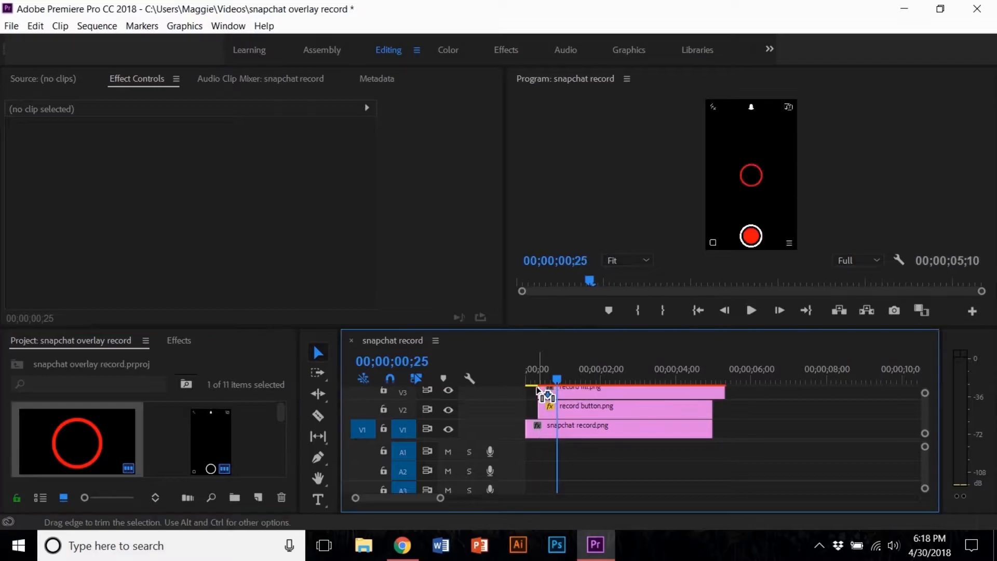
pyautogui.moveTo(724, 394); pyautogui.dragTo(713, 393)
pyautogui.moveTo(557, 381); pyautogui.dragTo(645, 398)
pyautogui.moveTo(756, 394); pyautogui.dragTo(712, 393)
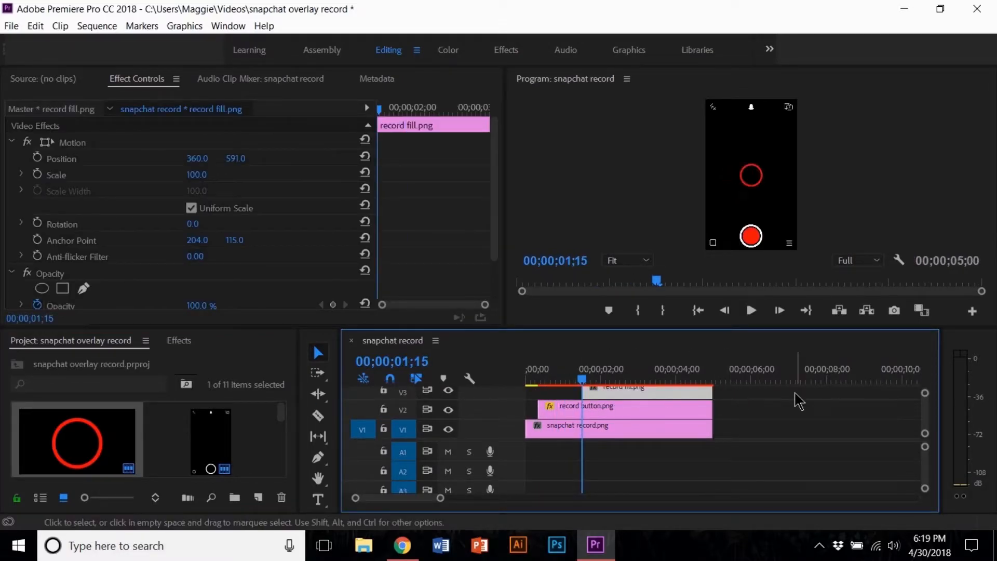
# - Position the record fill ring around the record button at 360, 1067 and set its scale to 100.9
pyautogui.moveTo(247, 158); pyautogui.dragTo(232, 159)
pyautogui.click(199, 158)
pyautogui.click(197, 143)
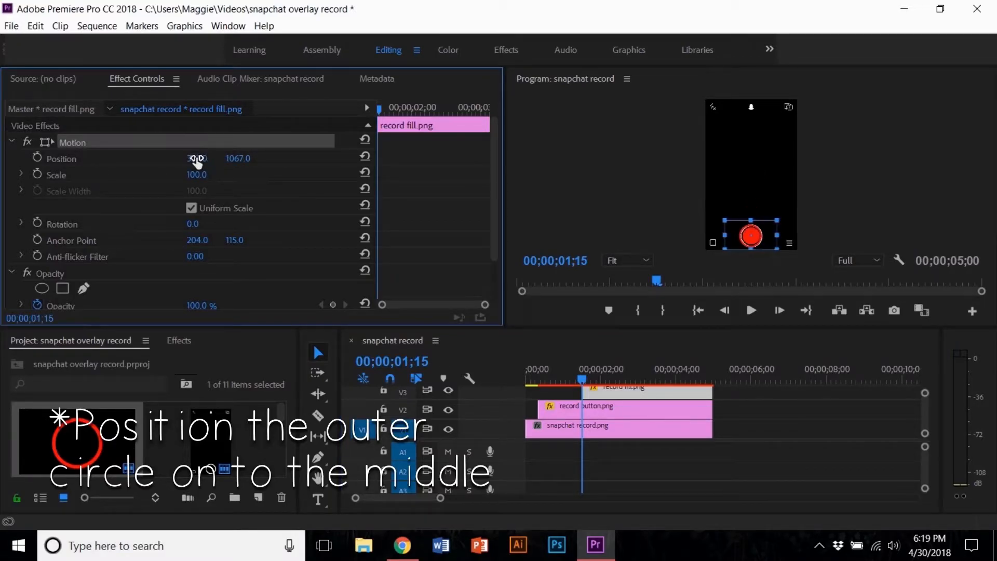
pyautogui.click(582, 173)
pyautogui.click(240, 159)
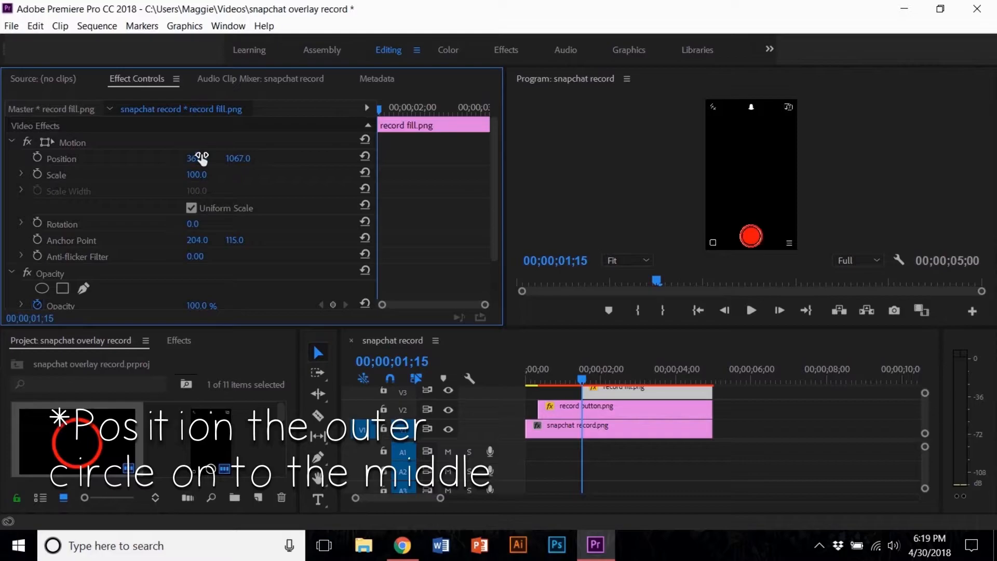
pyautogui.click(197, 174)
pyautogui.write('100.9')
pyautogui.press('Return')
# - Split the snapchat record.png clip at 00;00;01;15 with the Razor tool
pyautogui.click(590, 428)
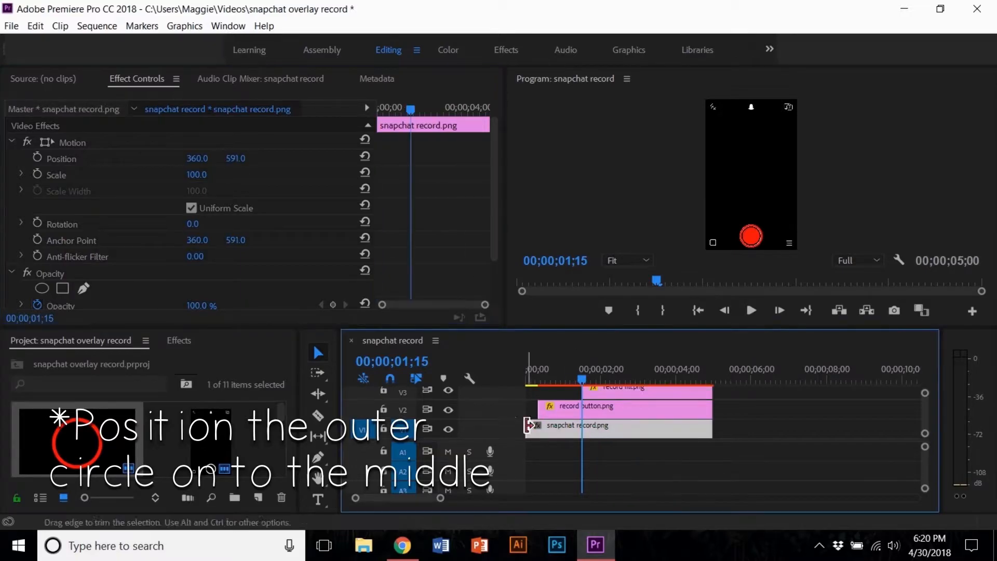
pyautogui.click(319, 417)
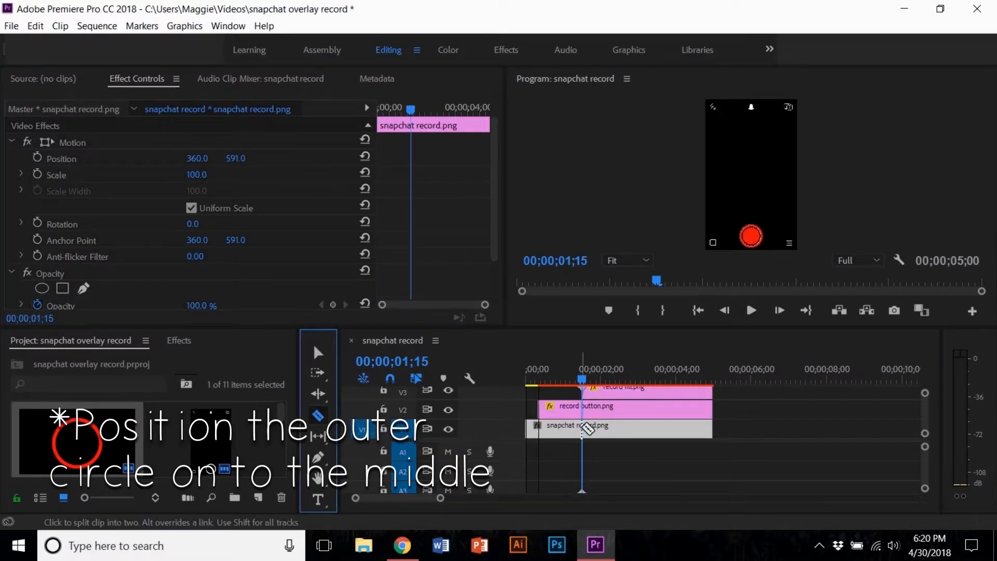
pyautogui.click(587, 428)
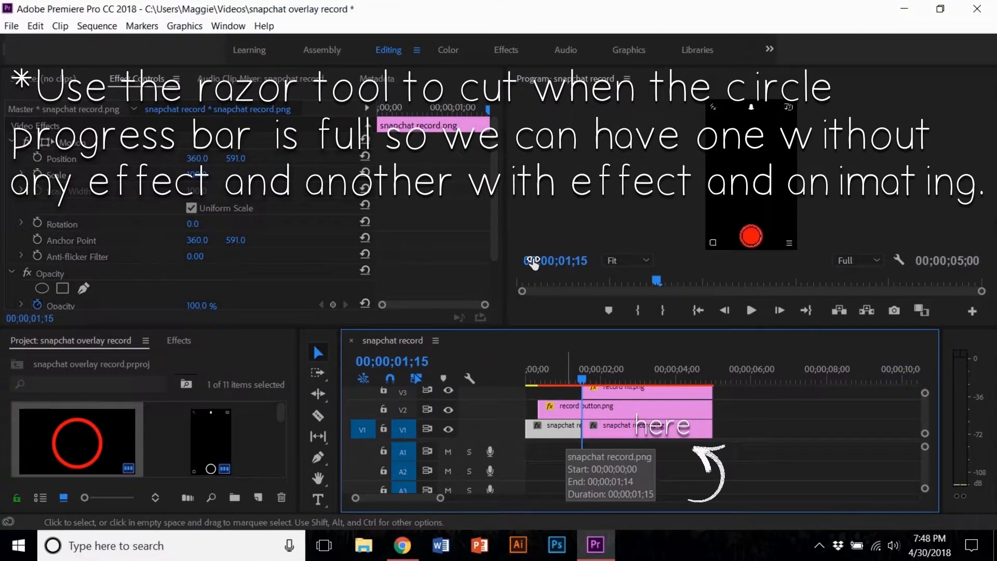
# - Apply the Ultra Key effect to the second part of the split snapchat record.png clip
pyautogui.click(602, 434)
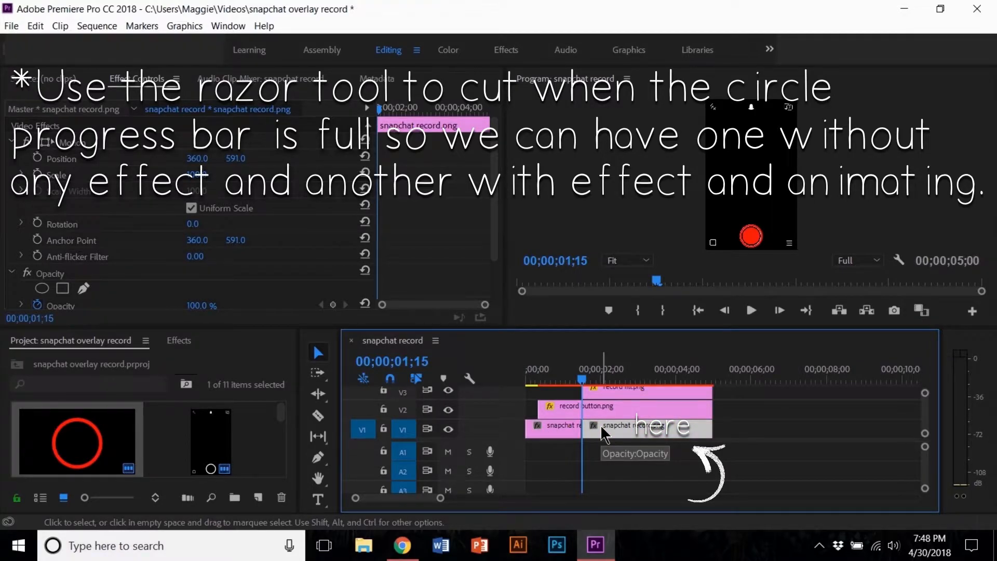
pyautogui.click(178, 340)
pyautogui.click(83, 361)
pyautogui.write('ulta key')
pyautogui.press('BackSpace')
pyautogui.write('ra key')
pyautogui.moveTo(78, 477); pyautogui.dragTo(623, 428)
# - Set the Ultra Key's key color to white on the second snapchat record.png clip
pyautogui.moveTo(501, 129); pyautogui.dragTo(490, 252)
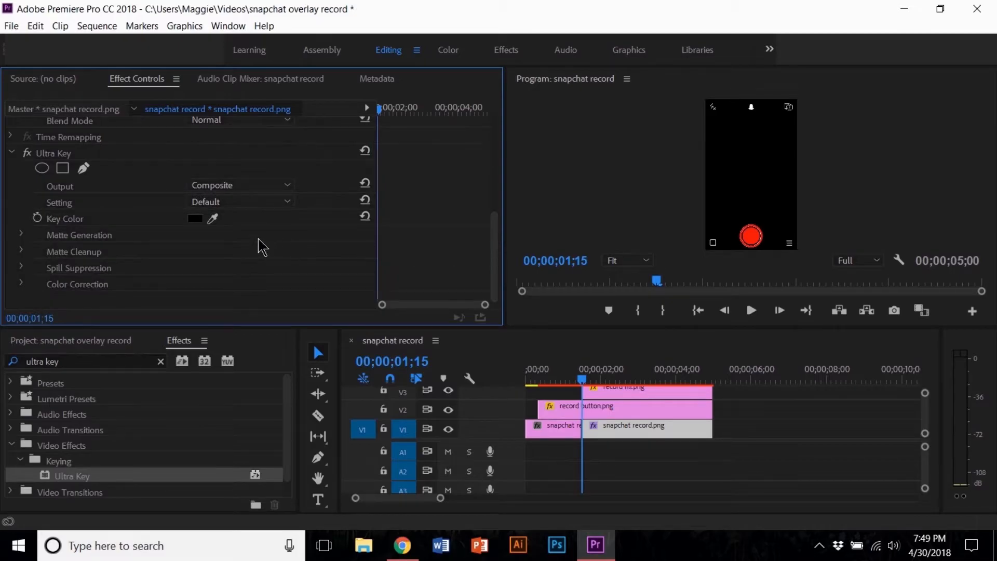
pyautogui.click(192, 219)
pyautogui.moveTo(370, 266); pyautogui.dragTo(370, 418)
pyautogui.click(709, 212)
pyautogui.moveTo(490, 218); pyautogui.dragTo(490, 243)
# - Adjust the Ultra Key's matte settings, entering 100 for two of them and 0 for Transparency
pyautogui.click(190, 218)
pyautogui.write('100')
pyautogui.press('Return')
pyautogui.click(193, 234)
pyautogui.write('100')
pyautogui.press('Return')
pyautogui.click(21, 235)
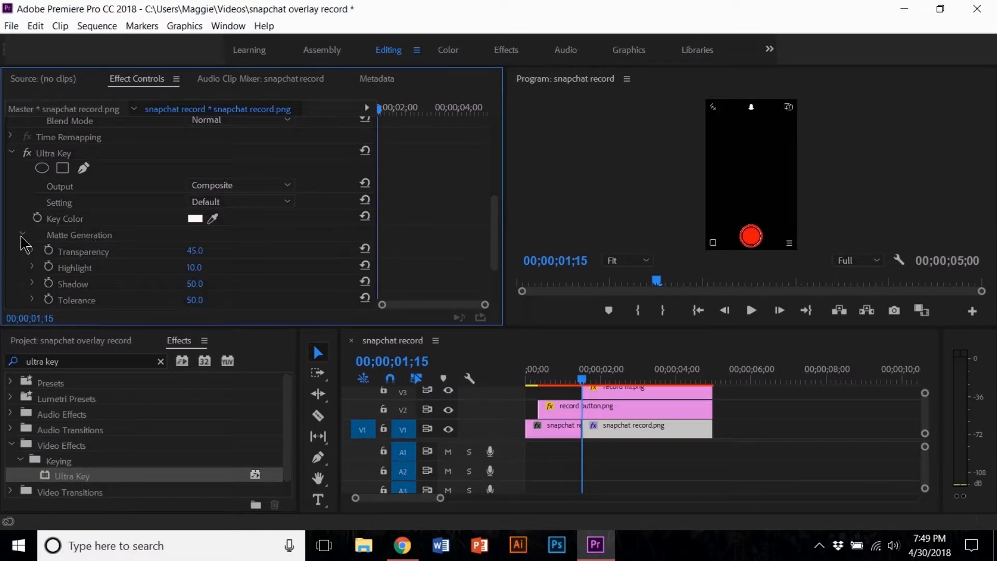
pyautogui.click(191, 251)
pyautogui.write('0')
pyautogui.press('Return')
pyautogui.click(23, 236)
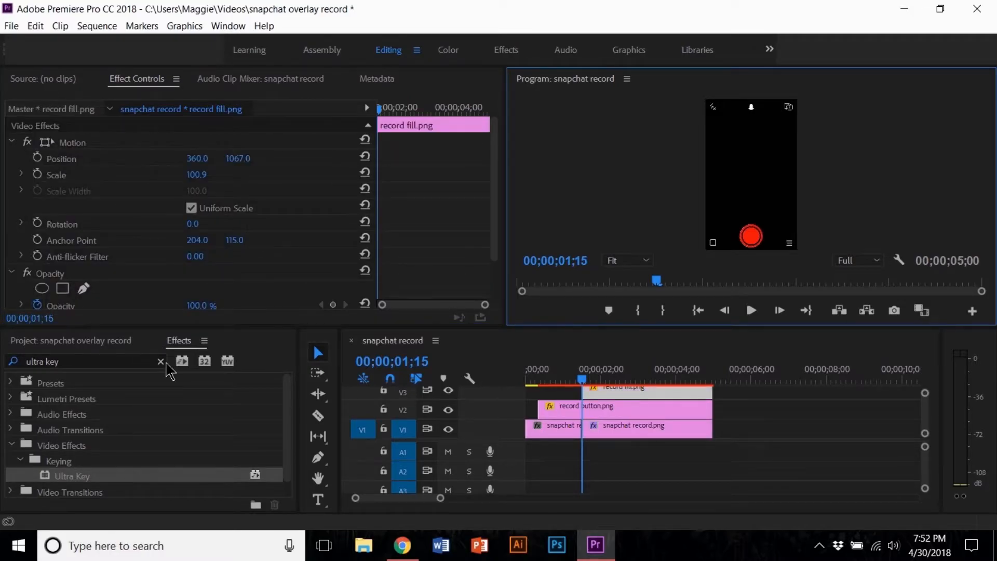
# - Search the effects for clockwise and clock, and try the Clock Wipe transition on the start of the record fill clip
pyautogui.click(161, 361)
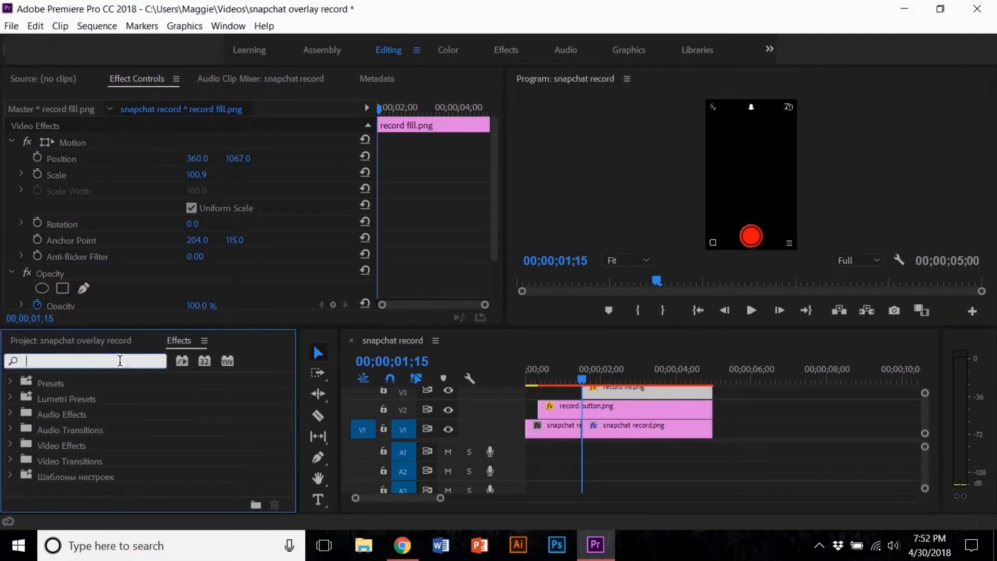
pyautogui.write('clock')
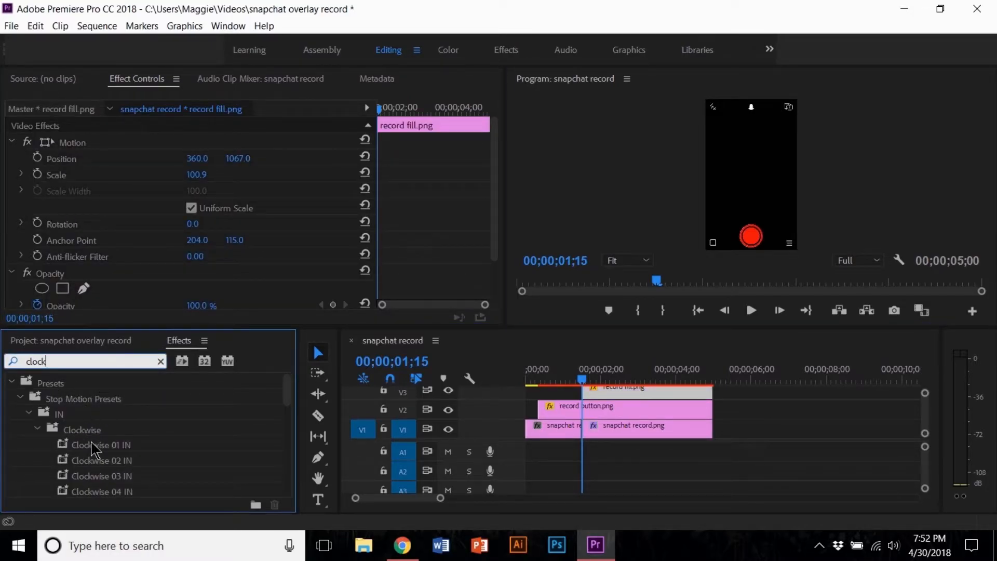
pyautogui.click(161, 361)
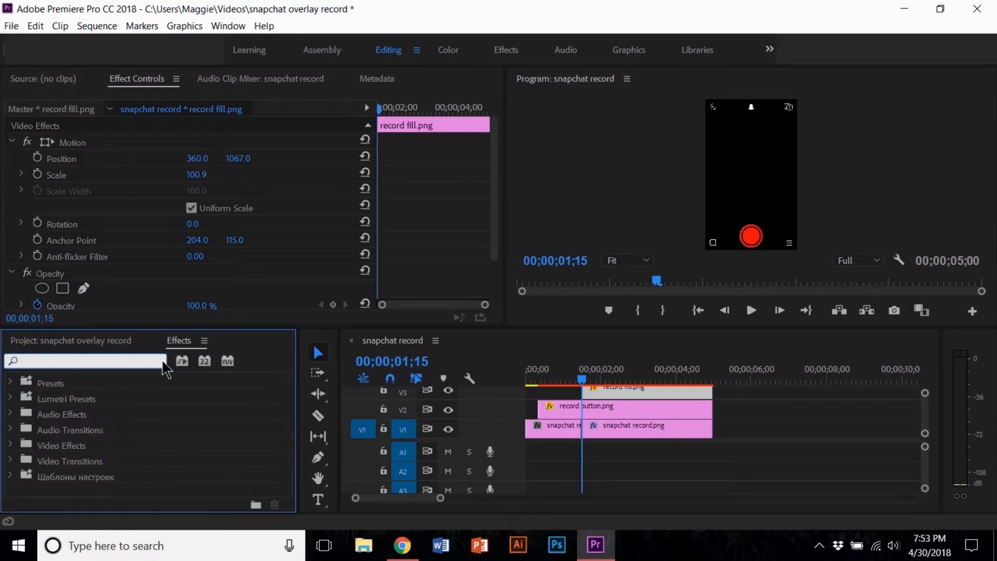
pyautogui.write('clockwise')
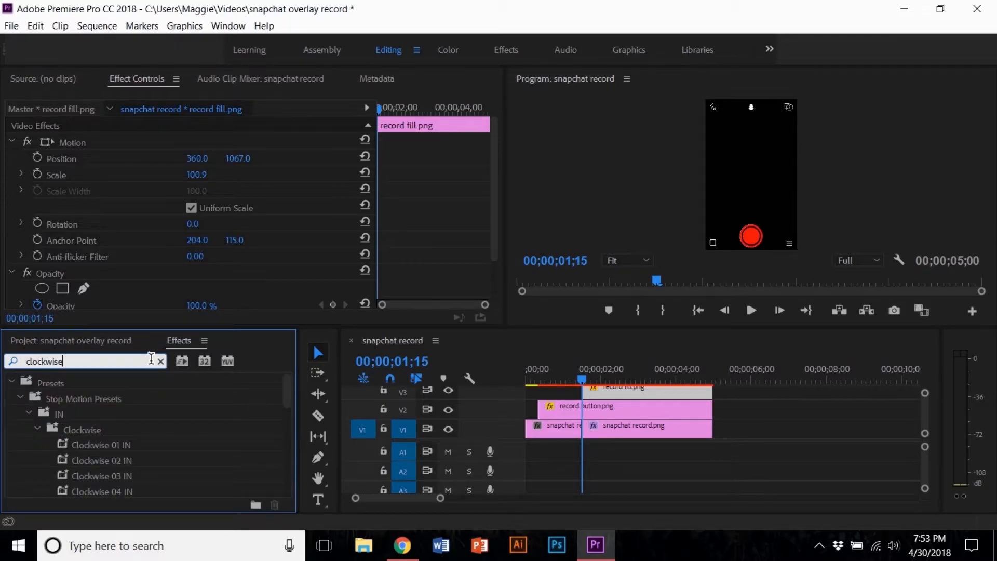
pyautogui.moveTo(286, 393); pyautogui.dragTo(285, 480)
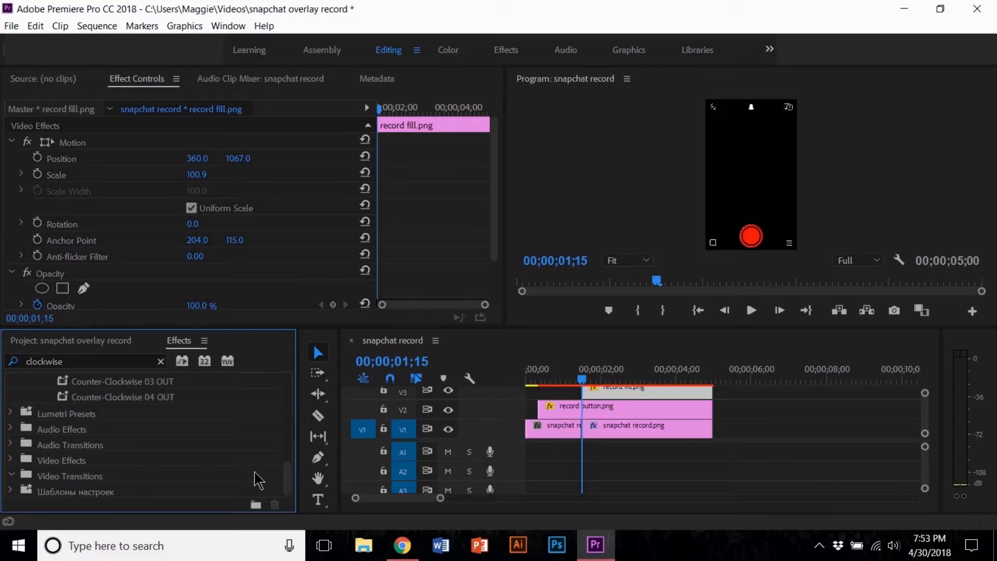
pyautogui.press('BackSpace')
pyautogui.press('BackSpace')
pyautogui.press('BackSpace')
pyautogui.press('BackSpace')
pyautogui.moveTo(80, 474); pyautogui.dragTo(594, 393)
pyautogui.click(401, 134)
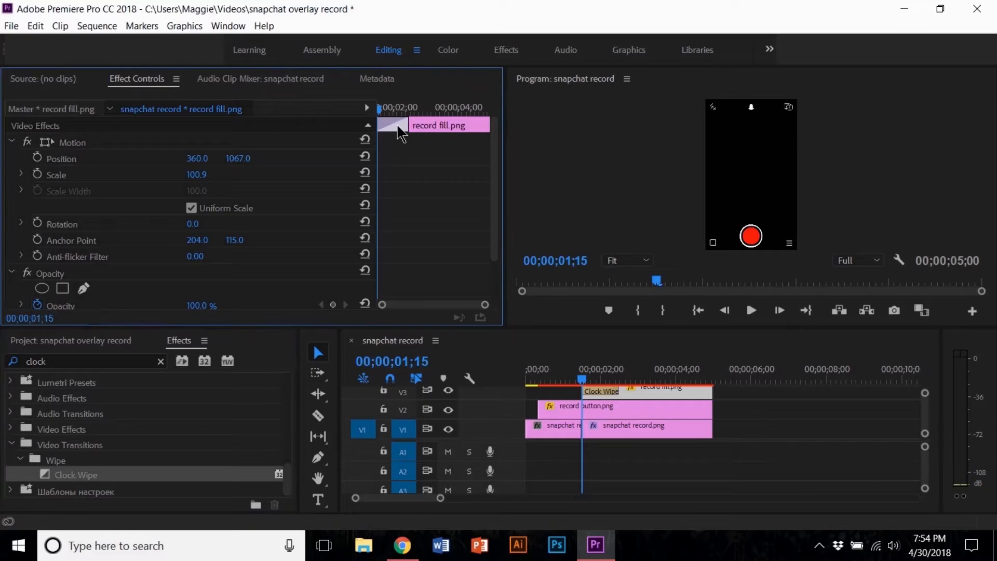
# - Try extending the Clock Wipe to a duration of 00;00;03;10 and starting it from the image's upper-right corner
pyautogui.click(600, 390)
pyautogui.doubleClick(599, 388)
pyautogui.click(563, 261)
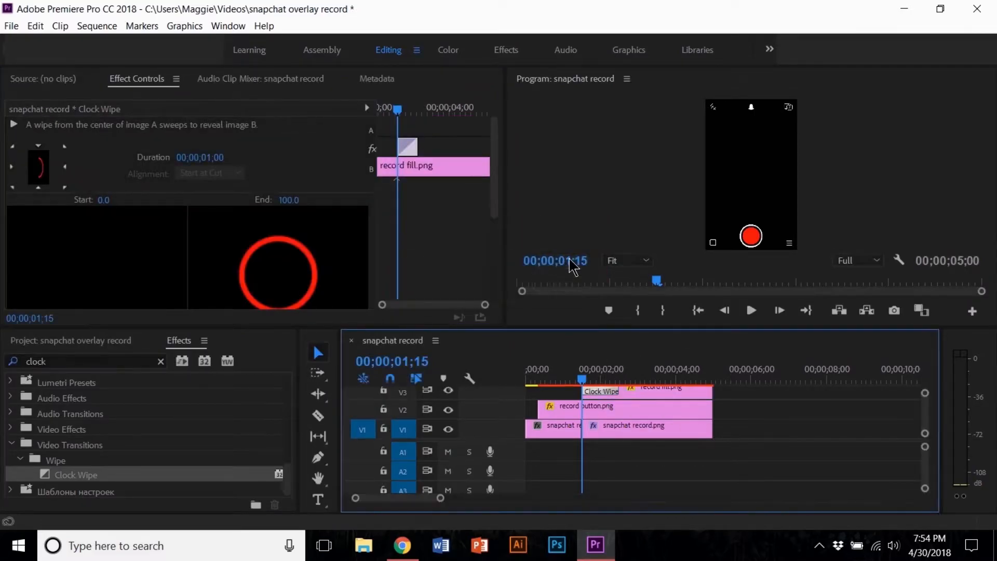
pyautogui.moveTo(619, 391); pyautogui.dragTo(704, 393)
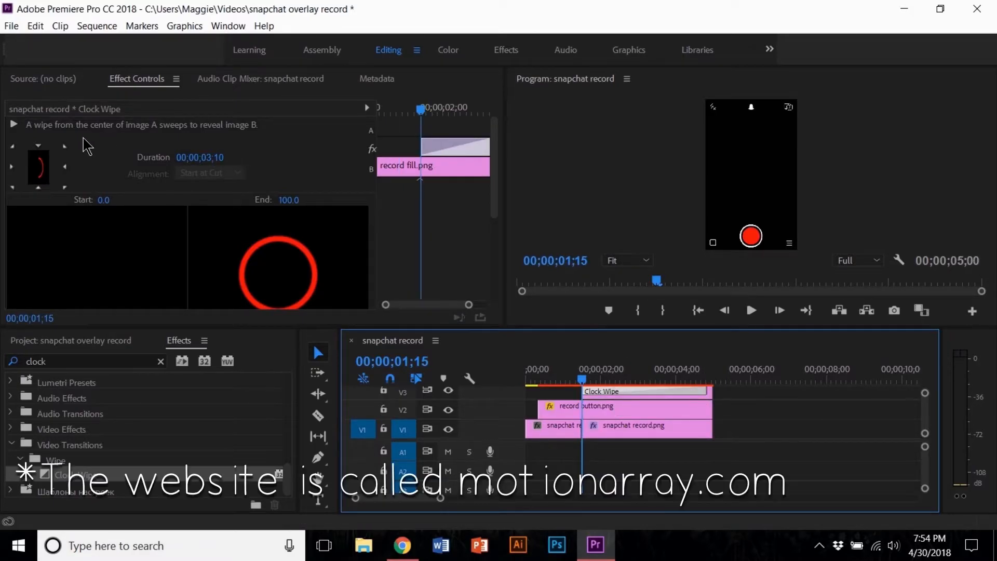
pyautogui.click(64, 147)
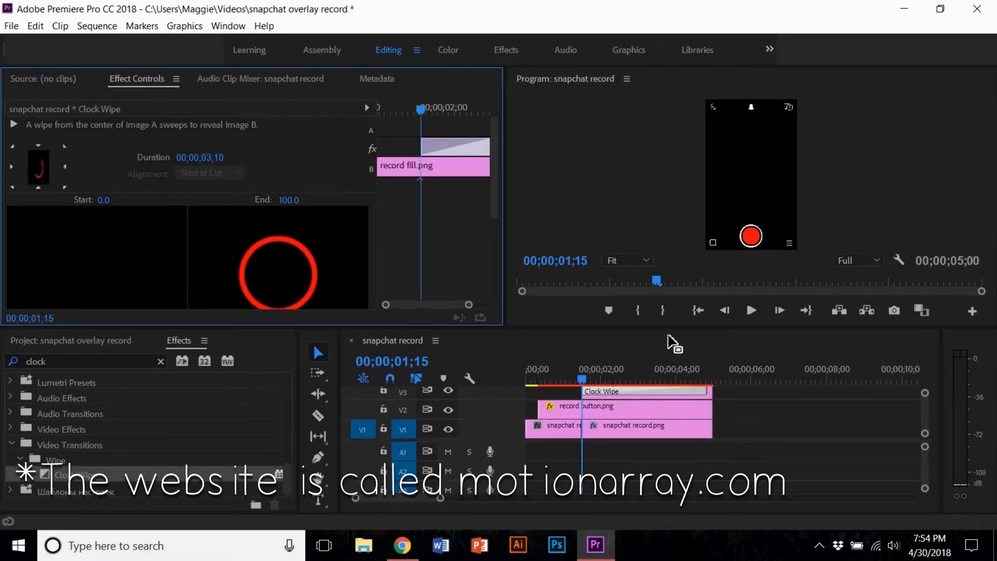
# - Play back the Clock Wipe several times from the start of the record fill clip to check its direction
pyautogui.press('space')
pyautogui.press('space')
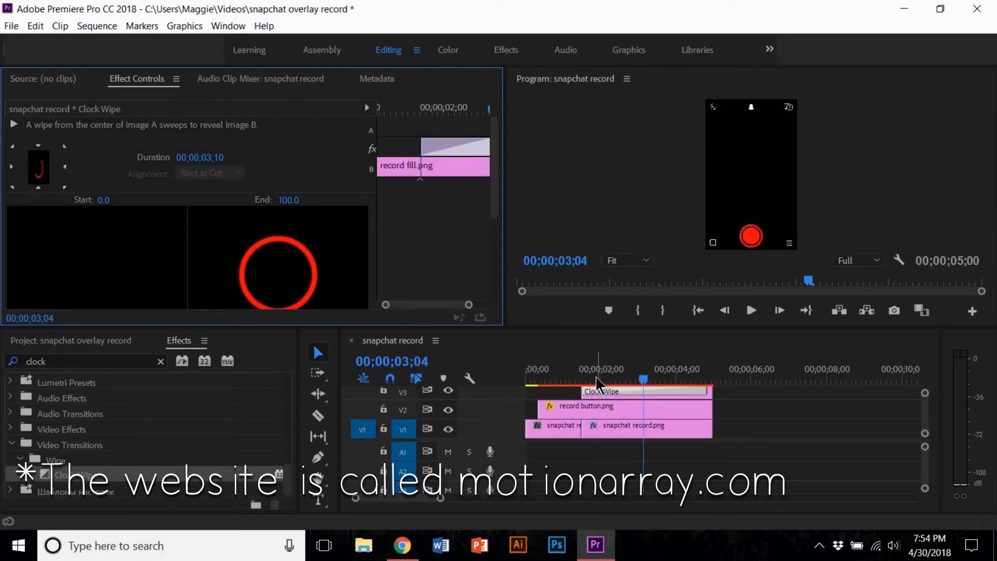
pyautogui.click(582, 381)
pyautogui.press('space')
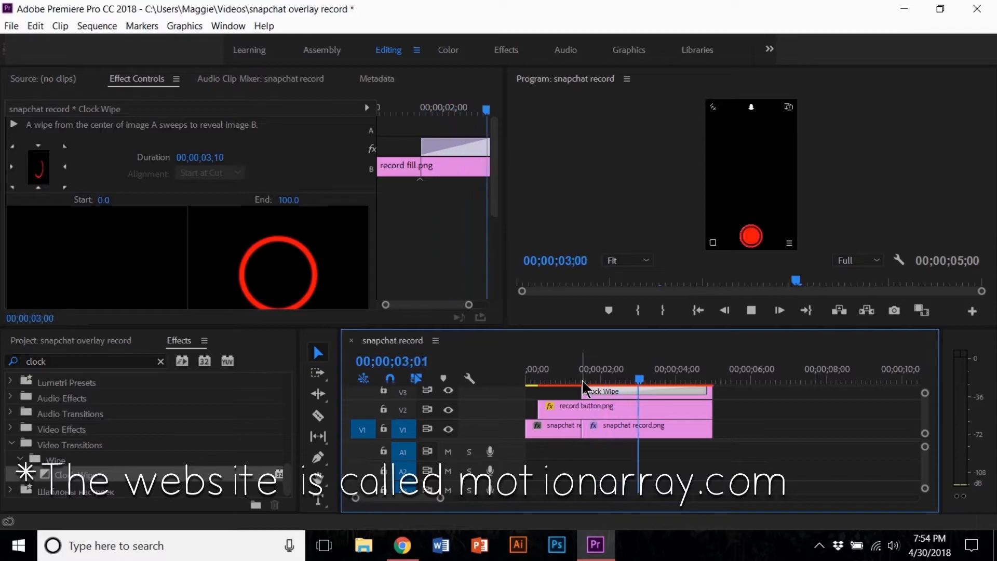
pyautogui.press('space')
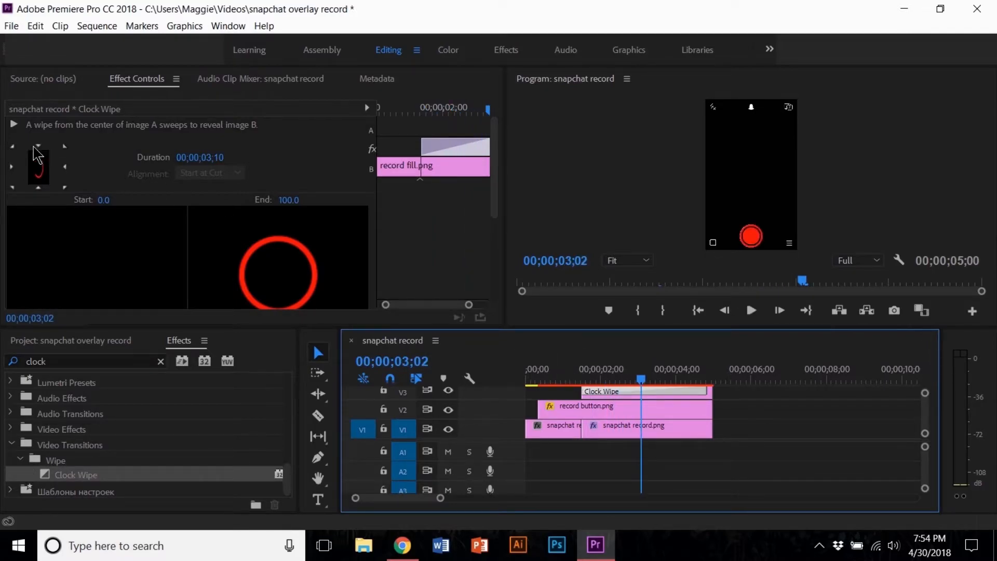
pyautogui.moveTo(644, 383); pyautogui.dragTo(584, 383)
pyautogui.press('space')
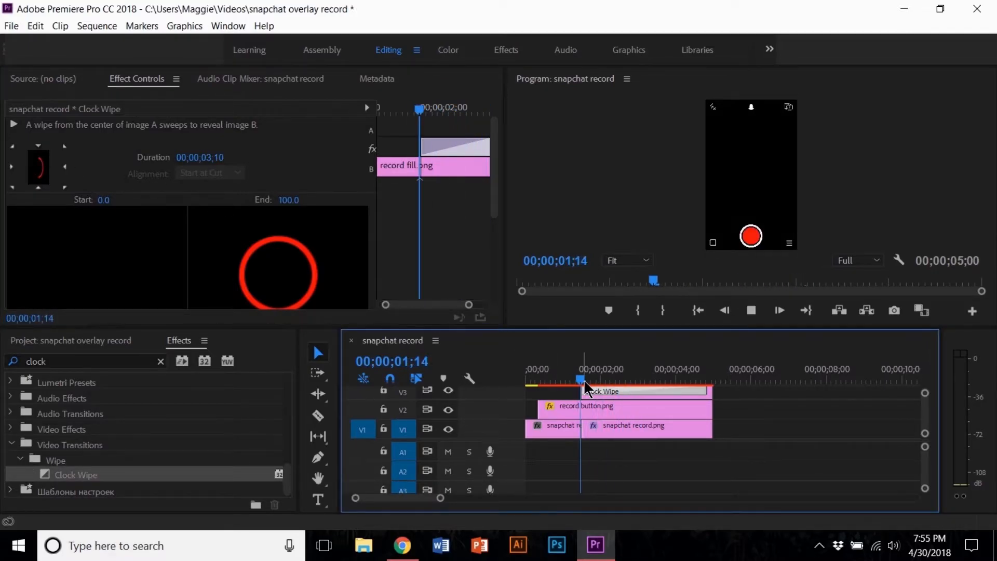
pyautogui.press('space')
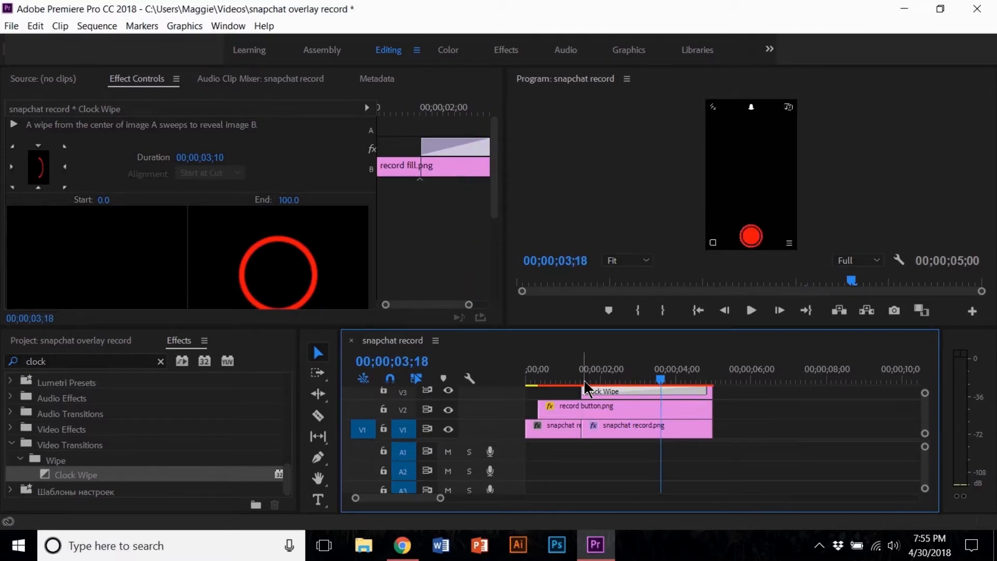
# - Apply the Clockwise 01 IN preset to the record fill clip and show its Radial Wipe settings at the clip's start
pyautogui.click(584, 379)
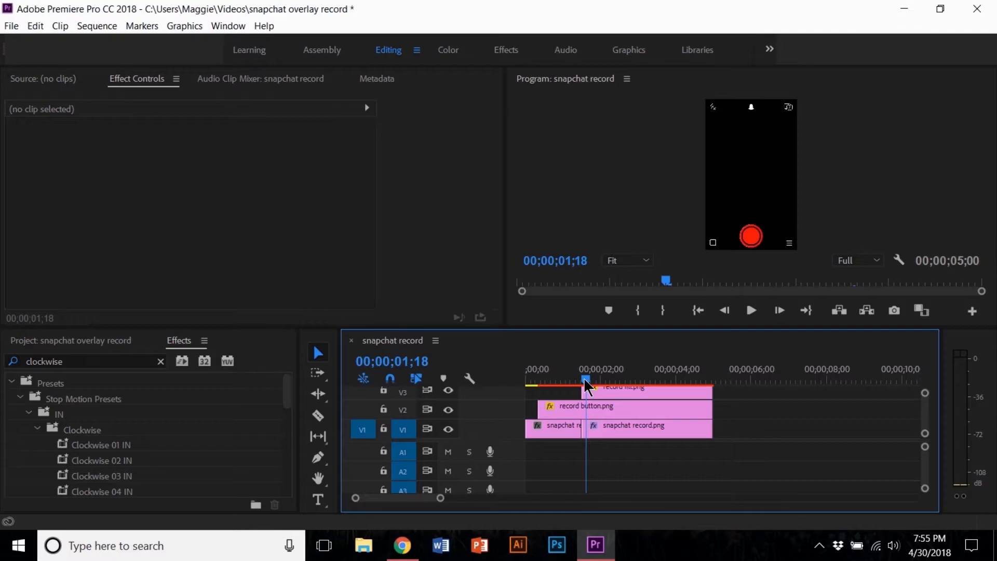
pyautogui.click(99, 446)
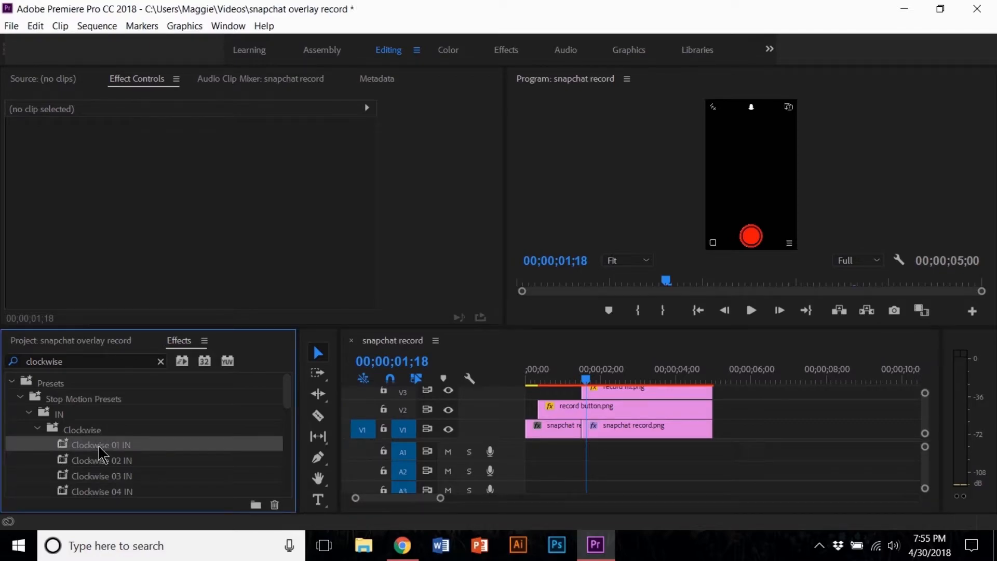
pyautogui.moveTo(99, 447); pyautogui.dragTo(618, 393)
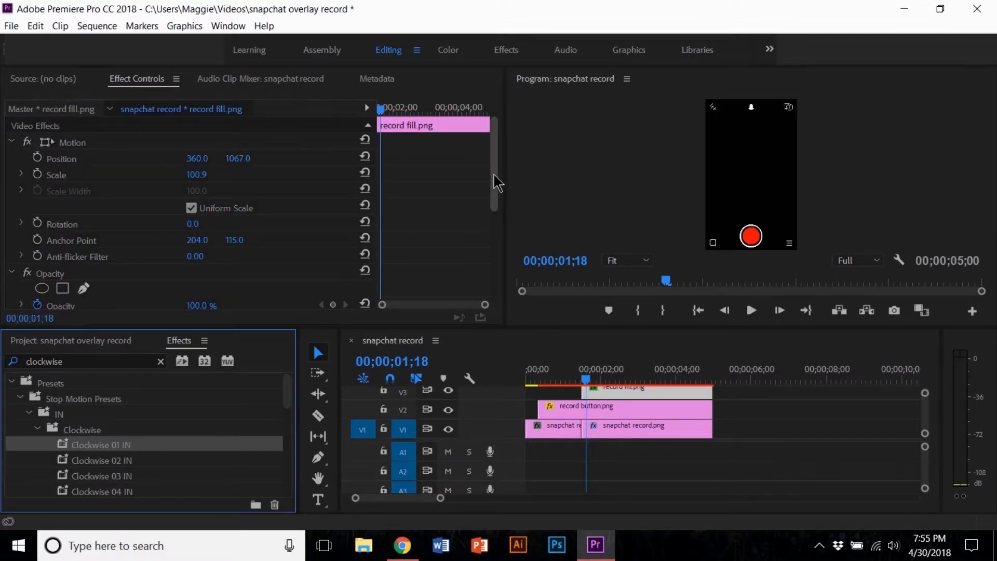
pyautogui.click(378, 108)
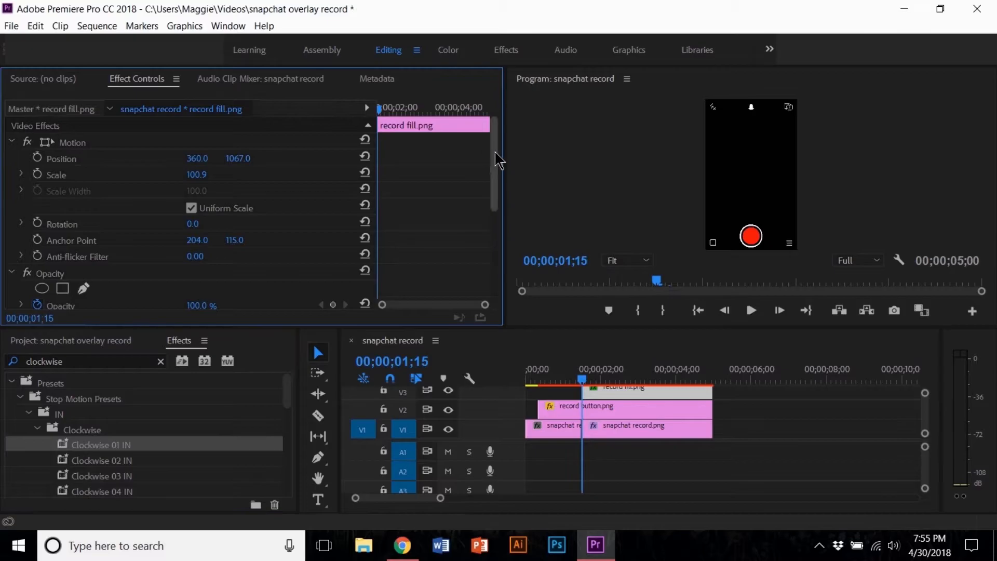
pyautogui.moveTo(494, 156); pyautogui.dragTo(494, 255)
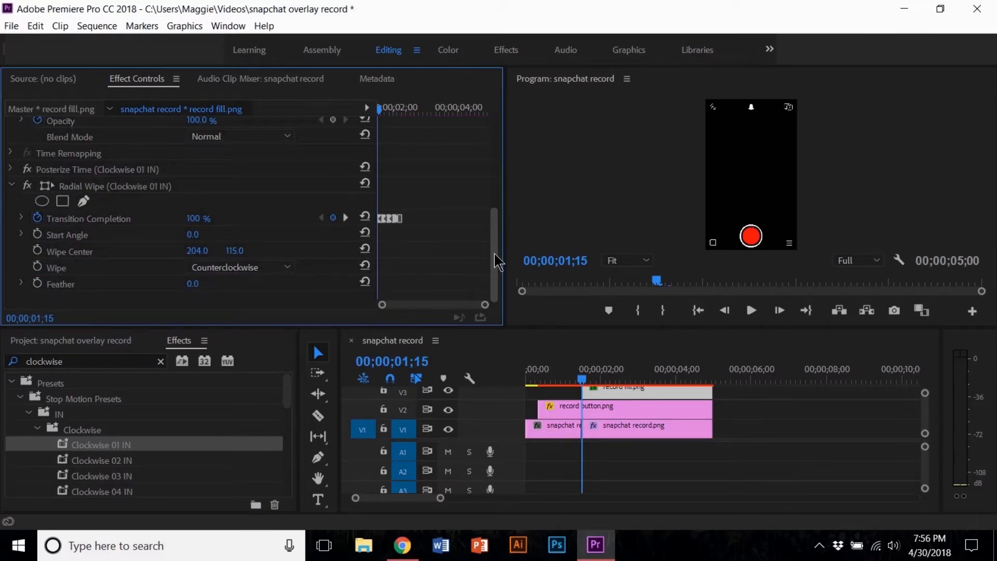
# - Convert all Transition Completion keyframes of the record fill's Radial Wipe to linear interpolation
pyautogui.rightClick(391, 217)
pyautogui.click(394, 187)
pyautogui.moveTo(409, 209); pyautogui.dragTo(365, 232)
pyautogui.rightClick(388, 217)
pyautogui.click(423, 329)
# - Spread the Radial Wipe's Transition Completion keyframes farther apart along the record fill clip and play back the result
pyautogui.click(584, 383)
pyautogui.moveTo(583, 384); pyautogui.dragTo(580, 383)
pyautogui.moveTo(485, 304); pyautogui.dragTo(444, 305)
pyautogui.moveTo(431, 219); pyautogui.dragTo(472, 219)
pyautogui.moveTo(418, 218)
pyautogui.mouseDown()
pyautogui.moveTo(445, 220)
pyautogui.moveTo(418, 219)
pyautogui.mouseUp()
pyautogui.moveTo(390, 219); pyautogui.dragTo(404, 220)
pyautogui.moveTo(472, 219)
pyautogui.mouseDown()
pyautogui.moveTo(486, 219)
pyautogui.moveTo(459, 220)
pyautogui.mouseUp()
pyautogui.moveTo(418, 218); pyautogui.dragTo(429, 220)
pyautogui.moveTo(399, 218); pyautogui.dragTo(405, 222)
pyautogui.press('space')
pyautogui.press('space')
# - Move the last Transition Completion keyframe toward the end of the record fill clip and respace the middle keyframes
pyautogui.moveTo(444, 305); pyautogui.dragTo(468, 306)
pyautogui.moveTo(437, 218); pyautogui.dragTo(479, 219)
pyautogui.moveTo(421, 218)
pyautogui.mouseDown()
pyautogui.moveTo(447, 219)
pyautogui.moveTo(423, 219)
pyautogui.mouseUp()
pyautogui.moveTo(392, 218); pyautogui.dragTo(403, 219)
# - Play back the ring's radial wipe from the start of the record fill clip and render the sequence preview
pyautogui.press('space')
pyautogui.moveTo(480, 109); pyautogui.dragTo(377, 110)
pyautogui.click(425, 137)
pyautogui.press('space')
pyautogui.press('space')
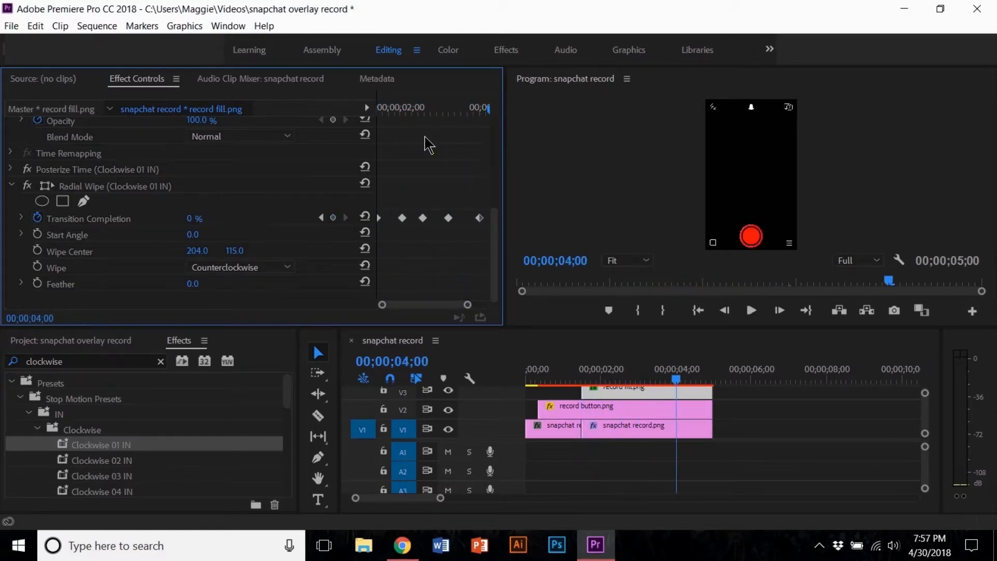
pyautogui.press('Return')
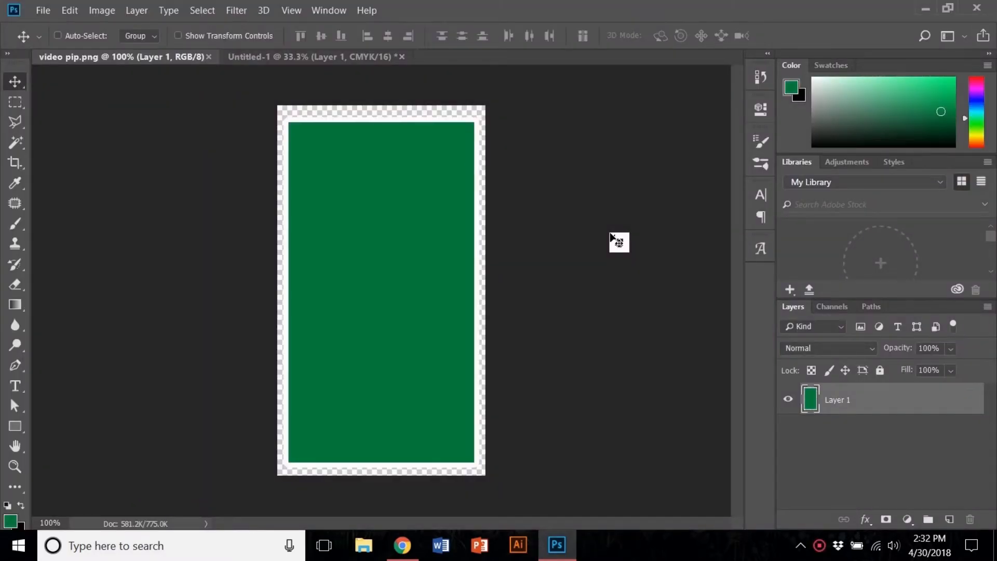
# - Select the rectangle including its white border in video pip.png and fill the selection with solid green
pyautogui.press('m')
pyautogui.moveTo(284, 117); pyautogui.dragTo(478, 468)
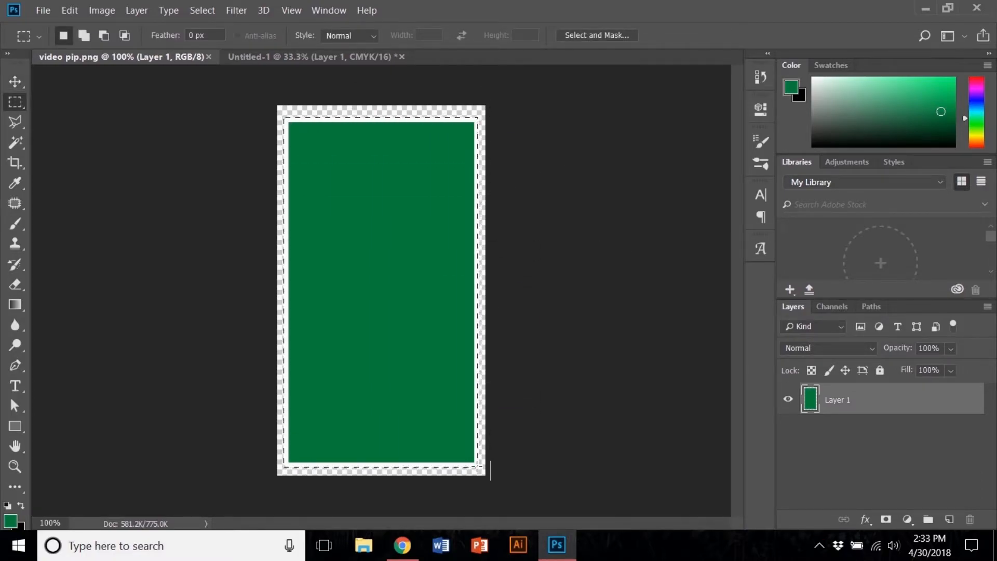
pyautogui.hotkey('ctrl', 'BackSpace')
pyautogui.hotkey('ctrl', 'z')
pyautogui.press('x')
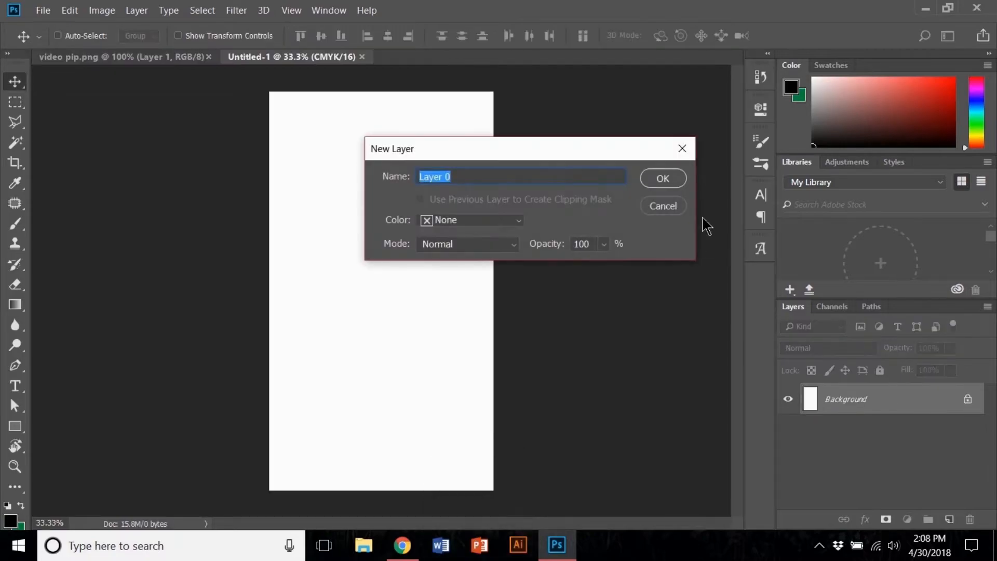
# - Convert the Background of Untitled-1 into Layer 0 and crop the canvas to a smaller 9:16 area
pyautogui.press('Return')
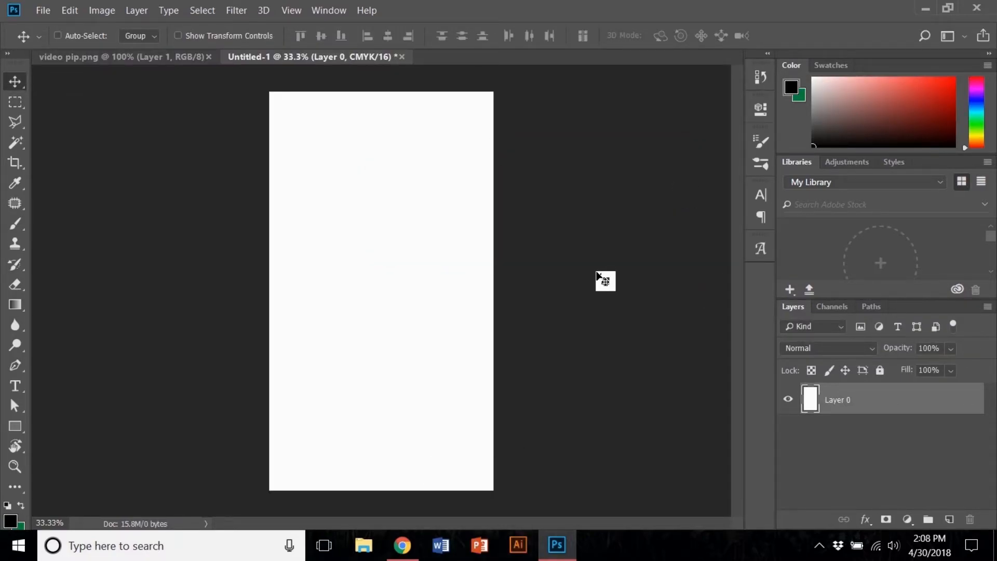
pyautogui.press('super+Print')
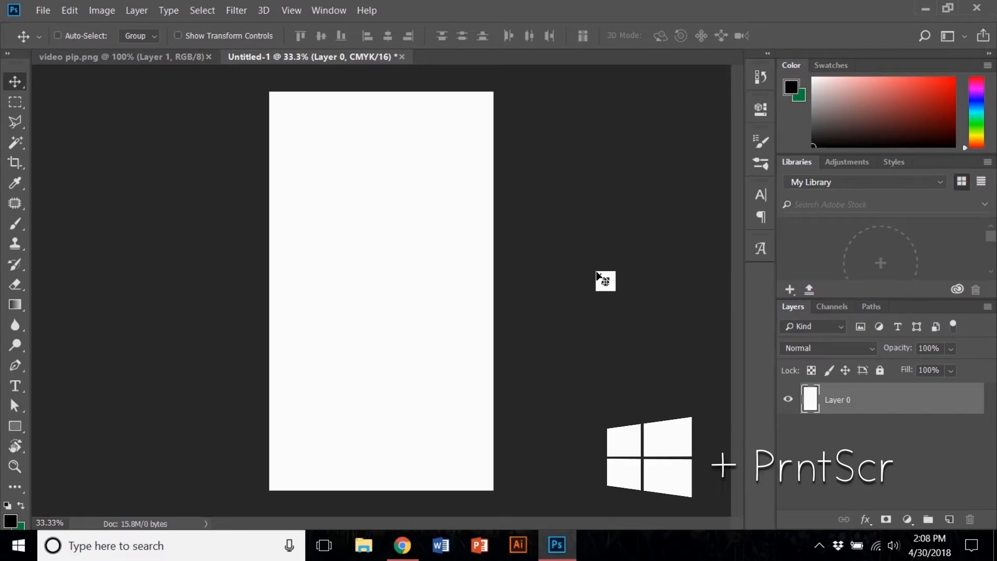
pyautogui.press('c')
pyautogui.moveTo(487, 92); pyautogui.dragTo(447, 217)
pyautogui.moveTo(416, 255); pyautogui.dragTo(351, 263)
pyautogui.press('shift+super+3')
pyautogui.press('Return')
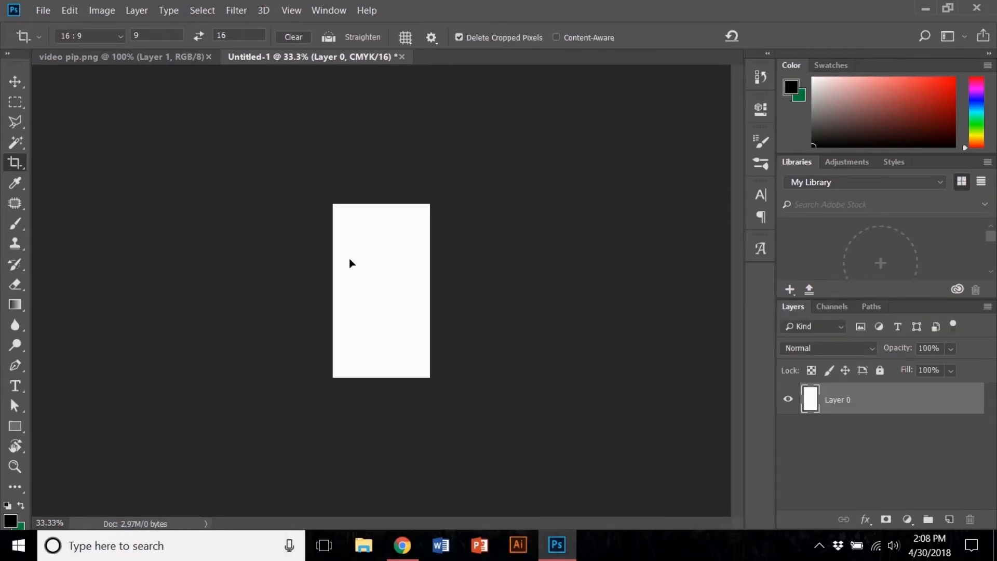
pyautogui.press('shift+super+4')
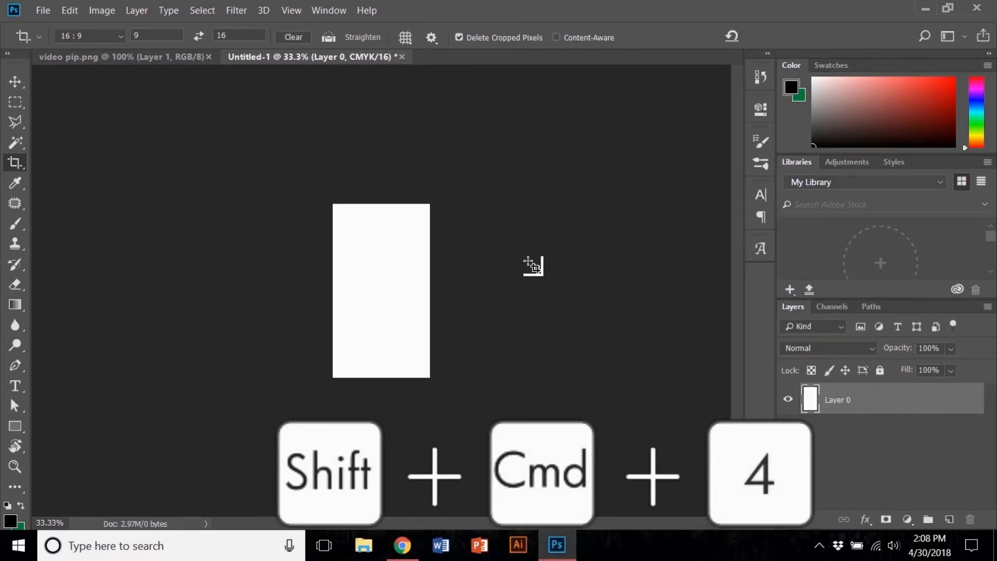
# - Add a new layer with default settings to the cropped Untitled-1 document
pyautogui.press('v')
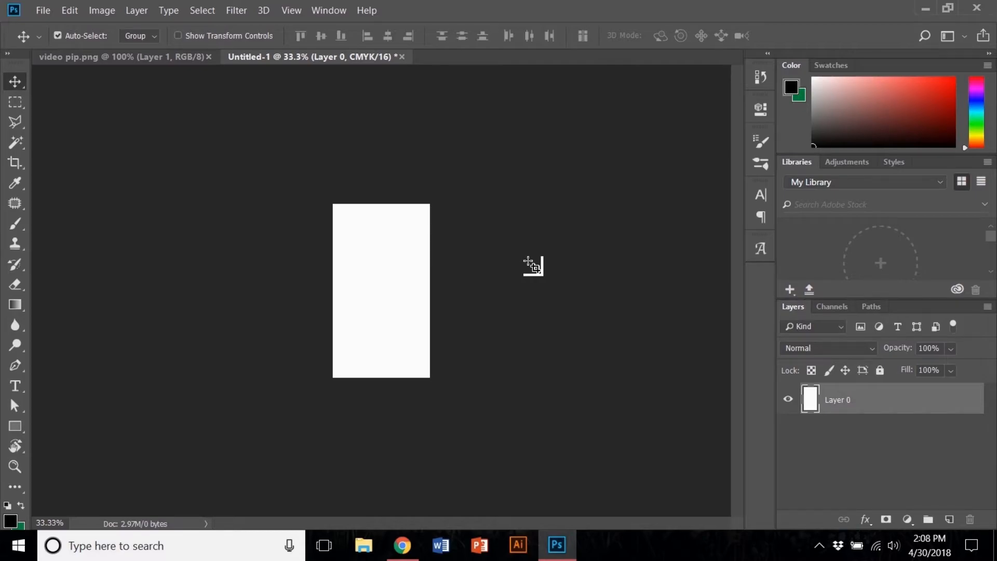
pyautogui.hotkey('ctrl', 'shift', 'n')
pyautogui.press('Return')
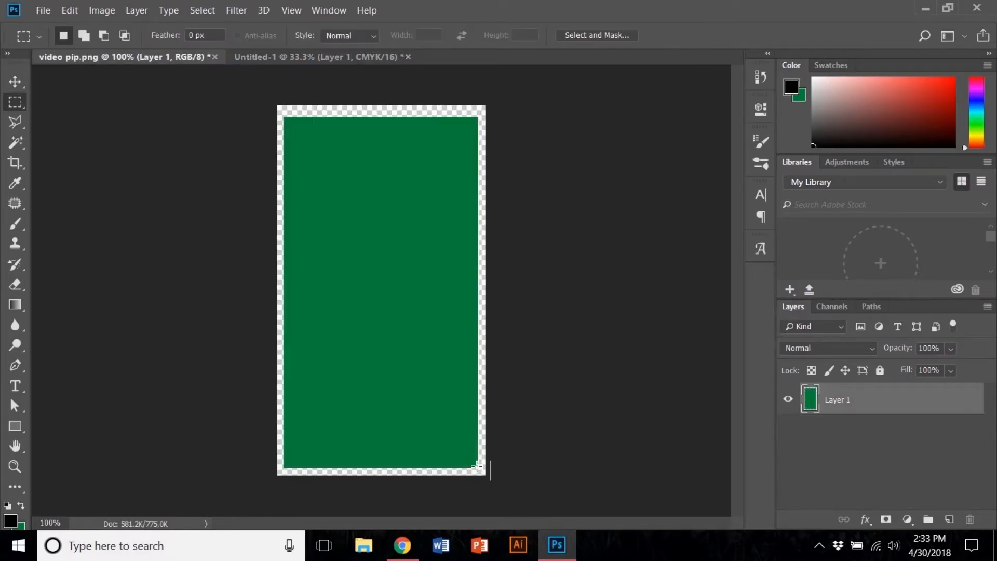
# - Add a white Stroke of 8 px, positioned Outside, to the green rectangle's layer in video pip.png
pyautogui.click(865, 519)
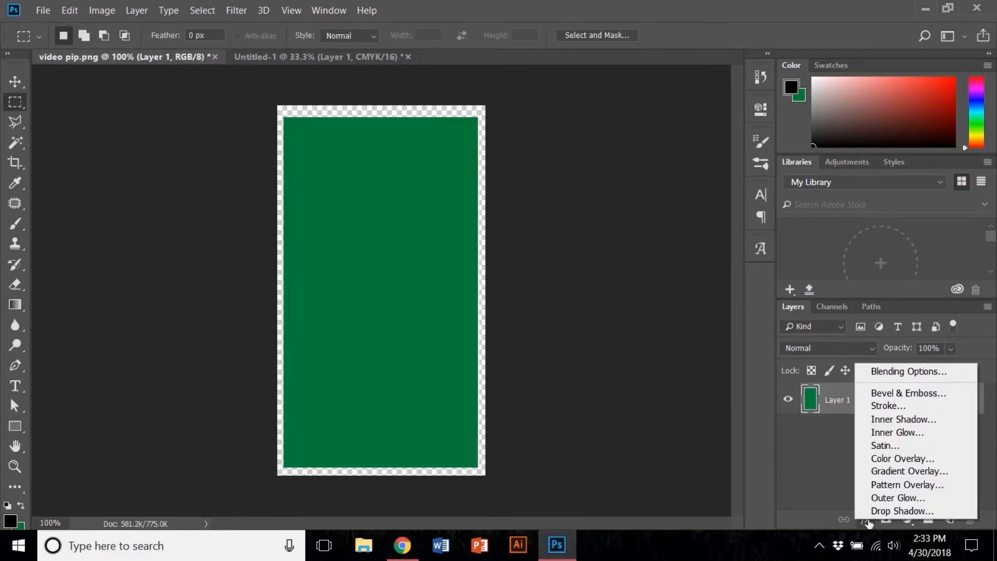
pyautogui.click(877, 407)
pyautogui.click(635, 286)
pyautogui.click(890, 94)
pyautogui.click(689, 189)
pyautogui.click(665, 202)
pyautogui.doubleClick(748, 170)
pyautogui.write('10')
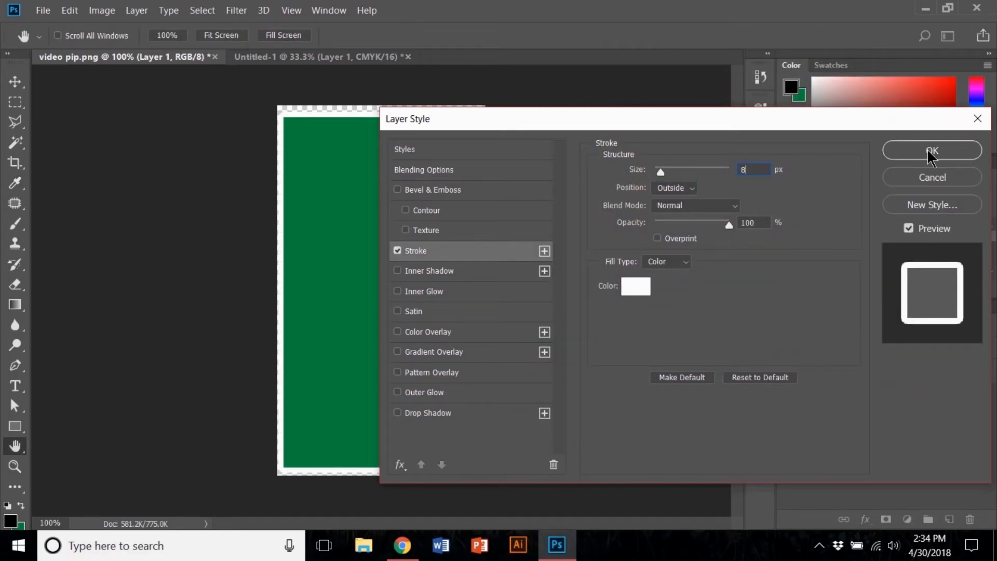
pyautogui.click(933, 150)
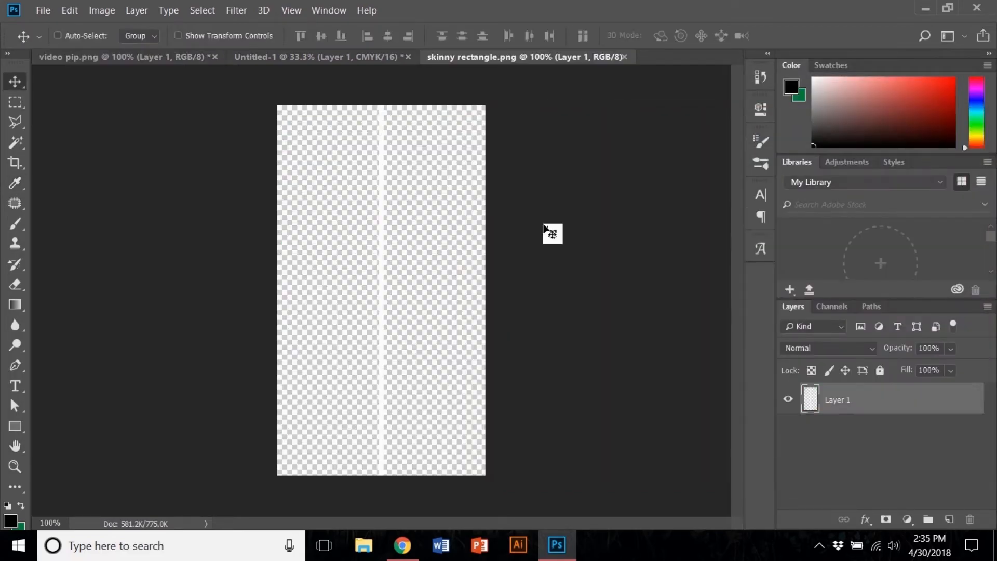
# - Fill a thin full-height vertical strip with white in skinny rectangle.png and shift the artwork sideways with Free Transform
pyautogui.press('m')
pyautogui.moveTo(316, 103); pyautogui.dragTo(324, 477)
pyautogui.click(21, 526)
pyautogui.moveTo(710, 203); pyautogui.dragTo(543, 100)
pyautogui.click(896, 94)
pyautogui.hotkey('ctrl', 'BackSpace')
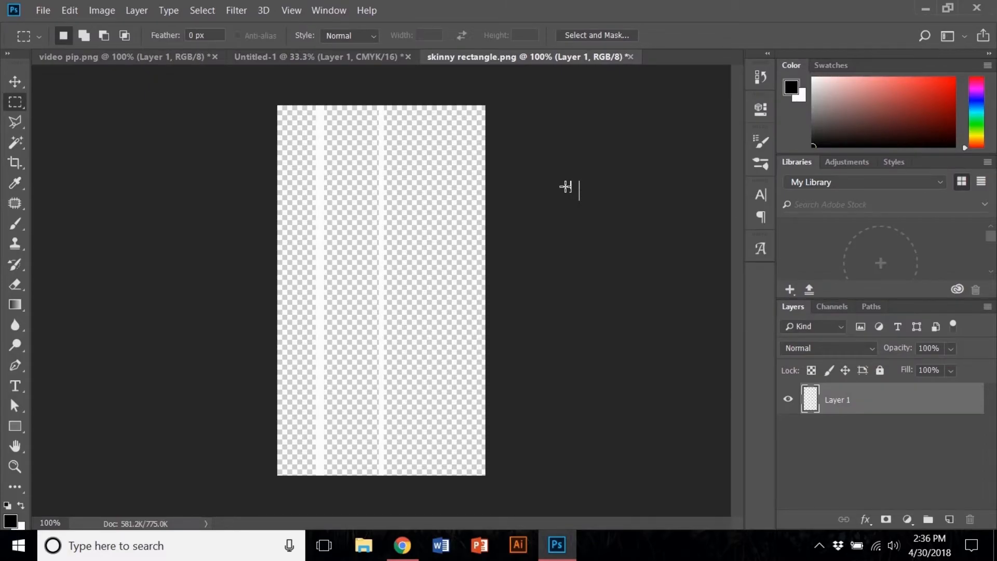
pyautogui.hotkey('ctrl', 't')
pyautogui.moveTo(383, 290); pyautogui.dragTo(361, 290)
pyautogui.press('Return')
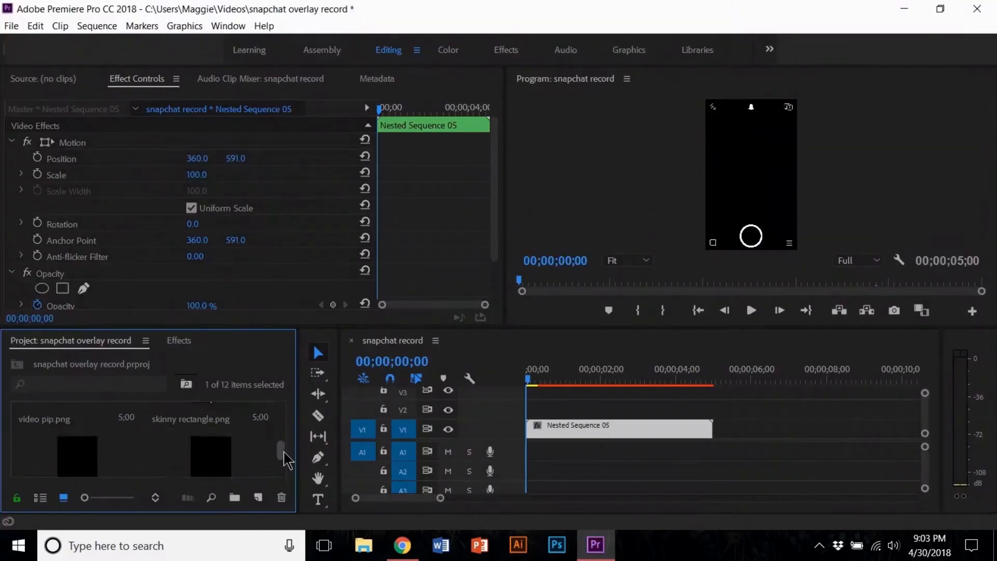
# - Place video pip.png on track V2 above Nested Sequence 05 and scale it to 23
pyautogui.scroll(-2, 284, 451)
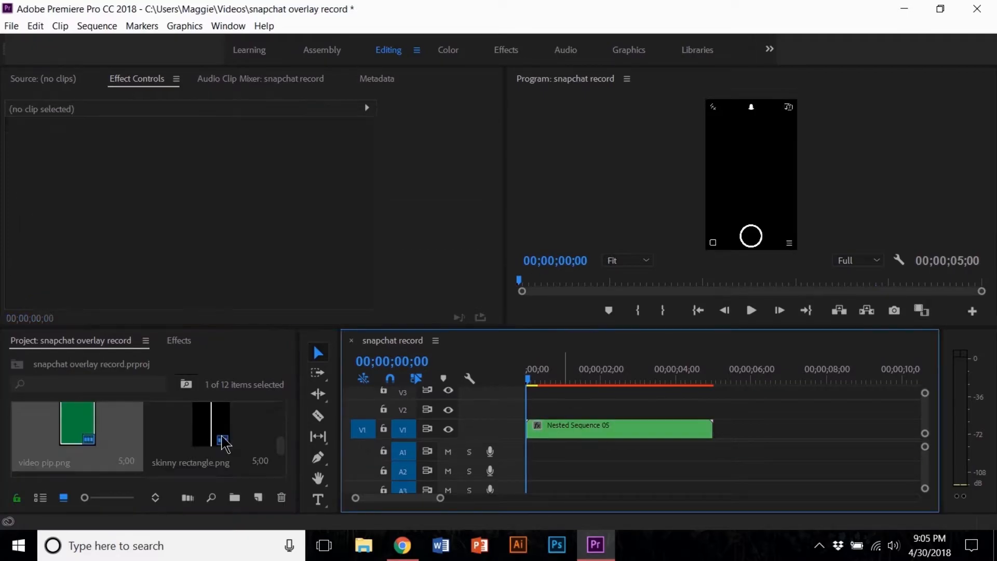
pyautogui.moveTo(77, 434); pyautogui.dragTo(475, 407)
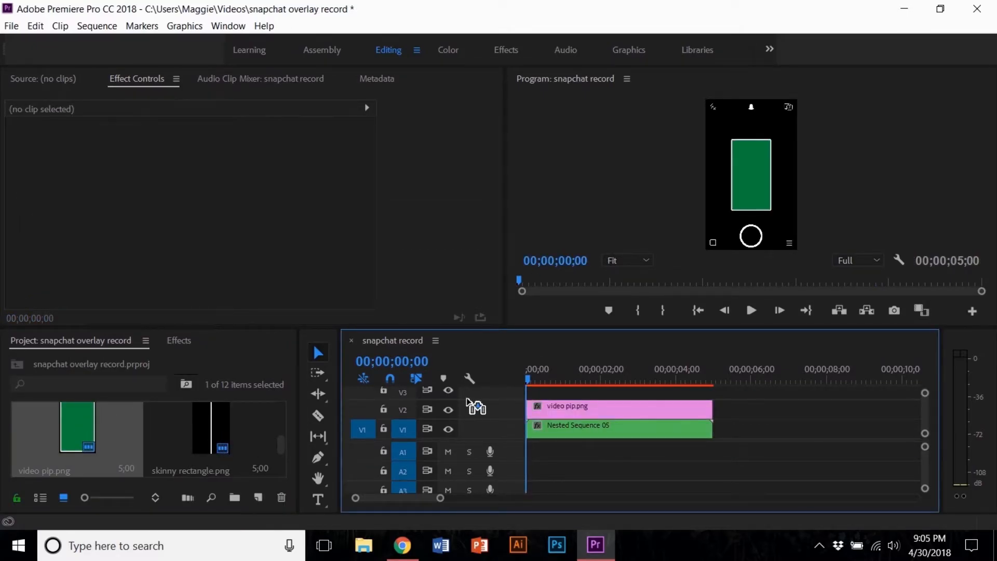
pyautogui.click(569, 411)
pyautogui.moveTo(200, 174); pyautogui.dragTo(200, 176)
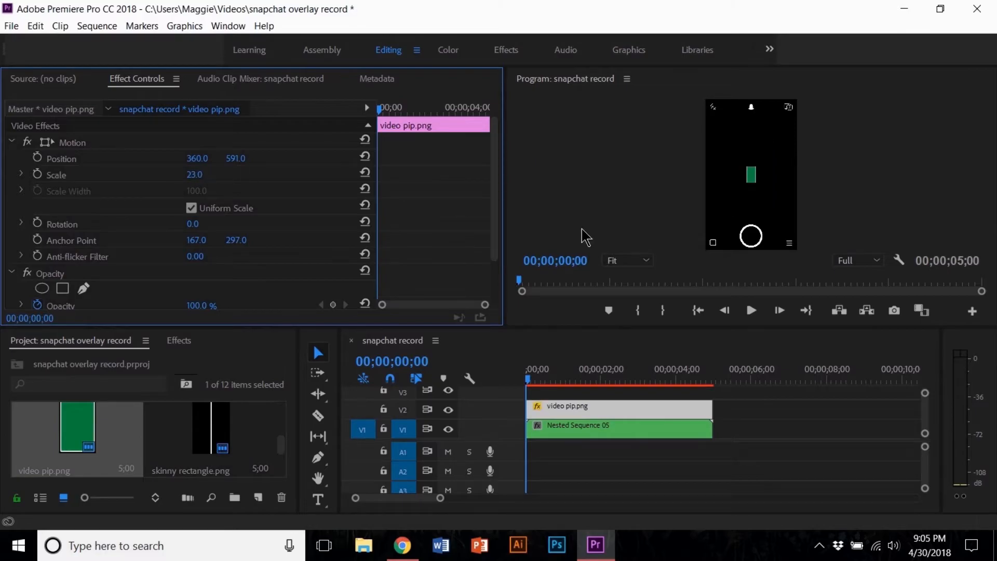
# - Keyframe the video pip clip's Position to slide in from -84, 872 at 00;00;03;27 to inside the frame at 00;00;04;03
pyautogui.click(647, 260)
pyautogui.click(641, 333)
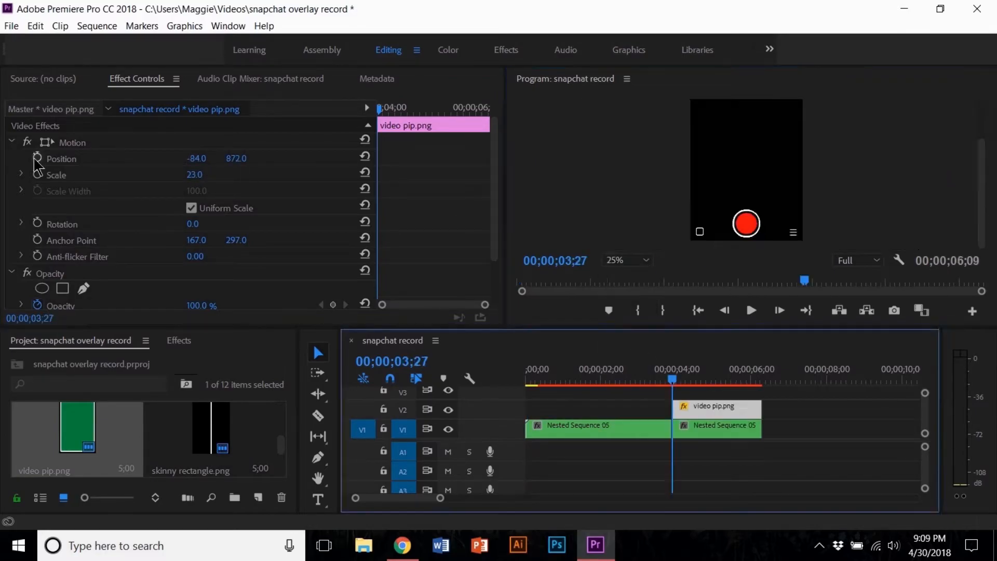
pyautogui.moveTo(194, 159); pyautogui.dragTo(192, 160)
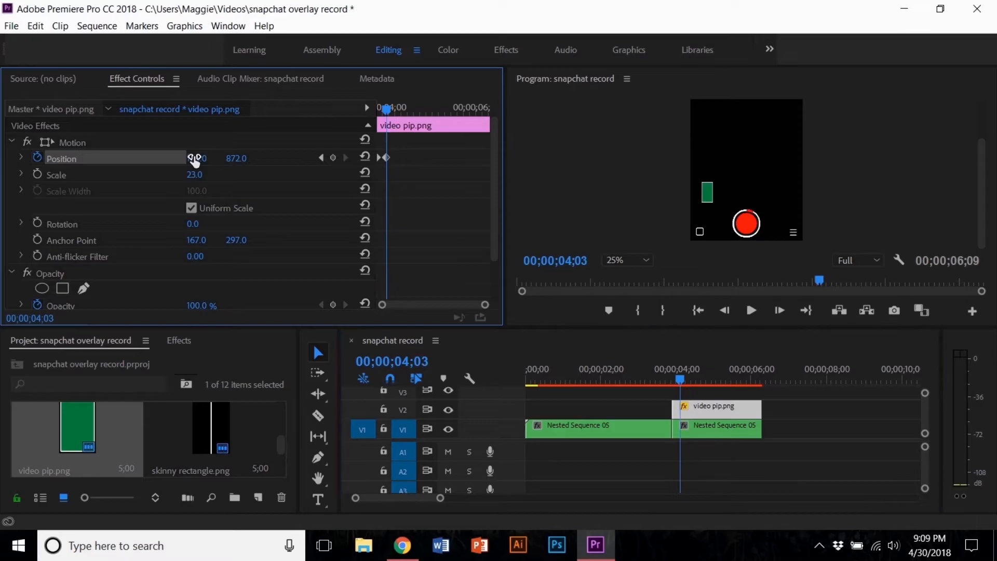
pyautogui.moveTo(195, 160); pyautogui.dragTo(196, 160)
# - Play back the green rectangle's slide-in and move its second Position keyframe later to slow the motion
pyautogui.moveTo(680, 379); pyautogui.dragTo(673, 379)
pyautogui.press('space')
pyautogui.press('space')
pyautogui.moveTo(386, 158); pyautogui.dragTo(408, 158)
pyautogui.press('space')
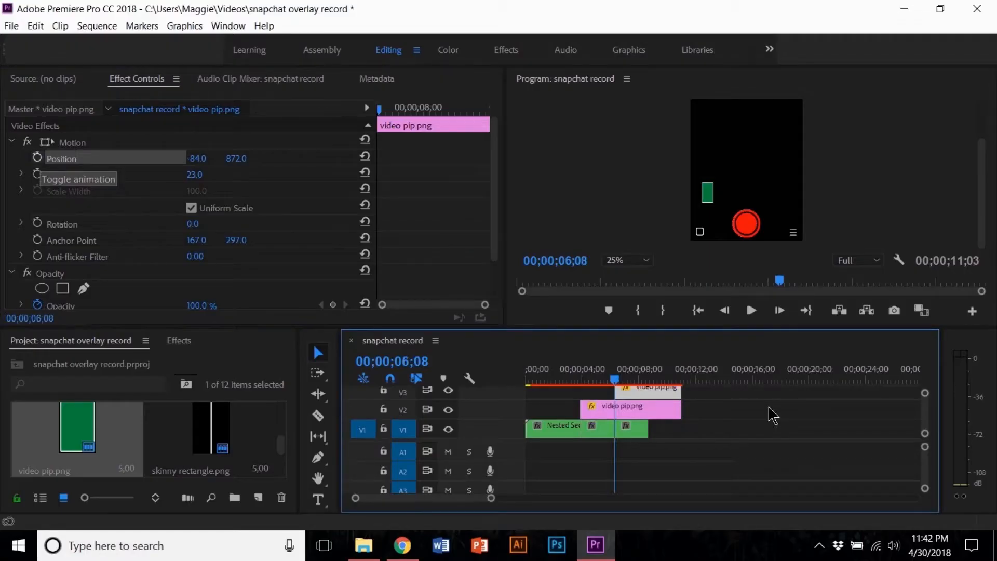
# - Keyframe the second video pip clip's Position from -84 to 213.1 by 00;00;06;28 and check the spacing between both rectangles
pyautogui.click(36, 158)
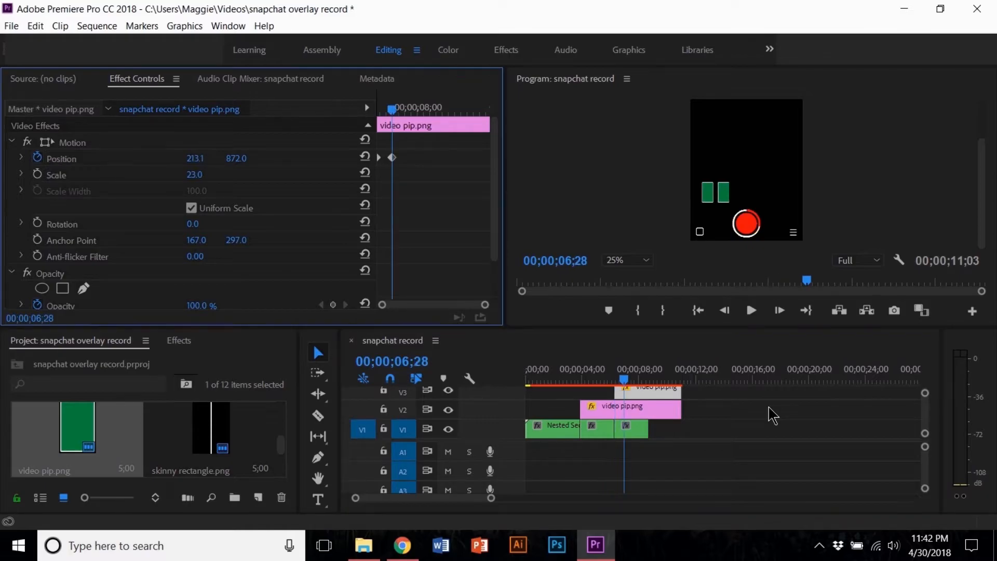
pyautogui.click(630, 261)
pyautogui.click(639, 364)
pyautogui.moveTo(986, 138); pyautogui.dragTo(985, 210)
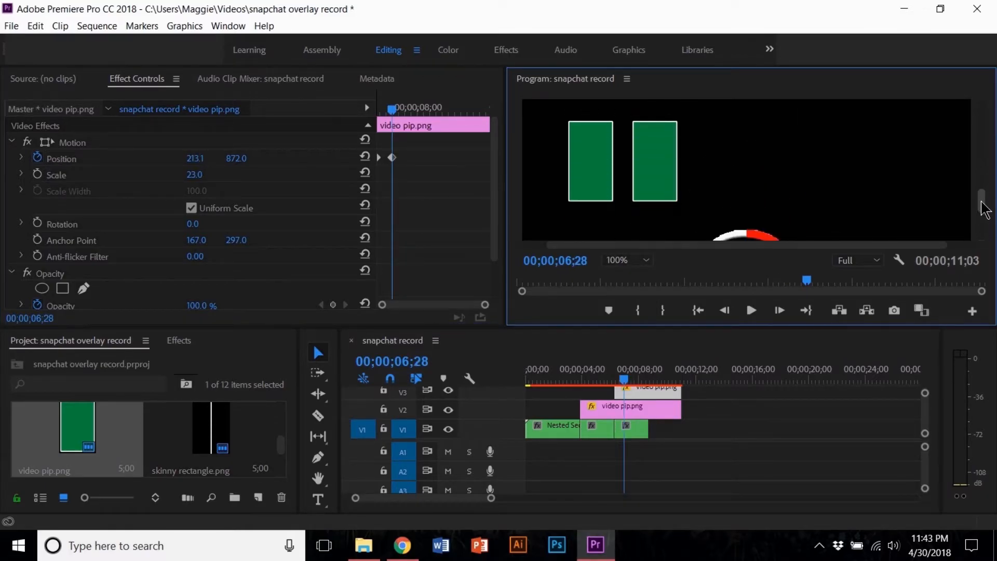
pyautogui.click(623, 265)
pyautogui.click(631, 283)
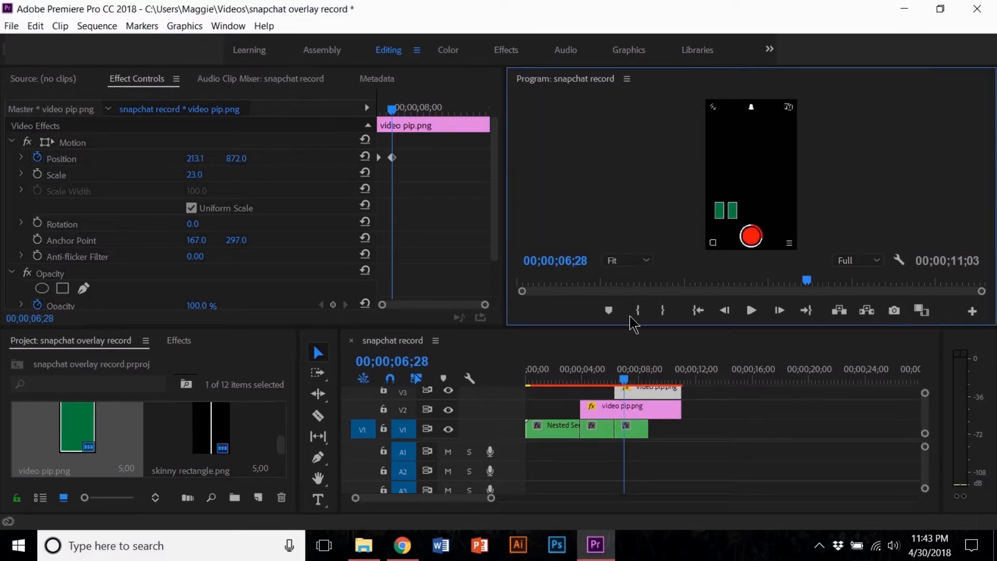
# - Duplicate the video pip clip to add a third green rectangle and scrub back through its slide-in
pyautogui.hotkey('ctrl', 'c')
pyautogui.hotkey('ctrl', 'v')
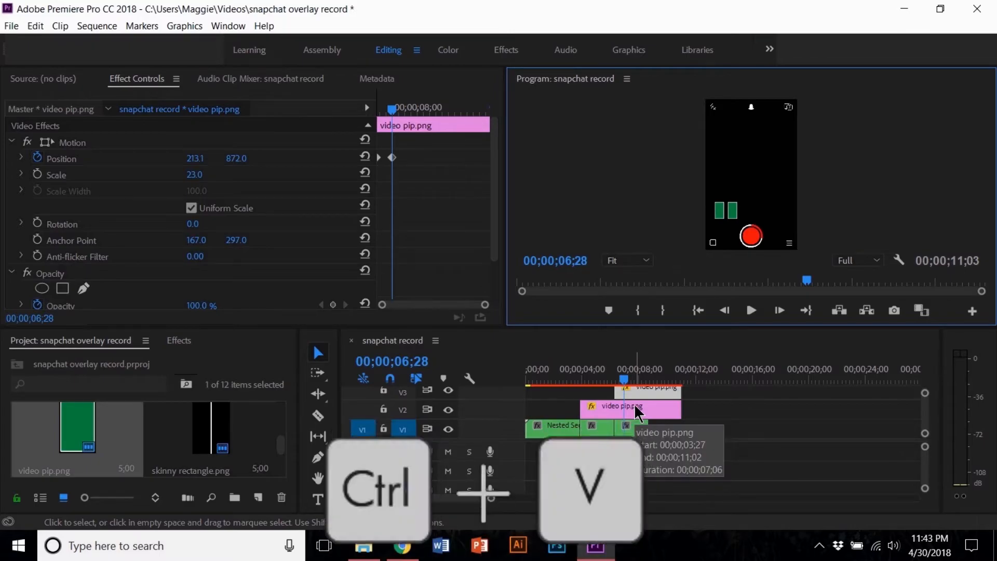
pyautogui.hotkey('ctrl', 'c')
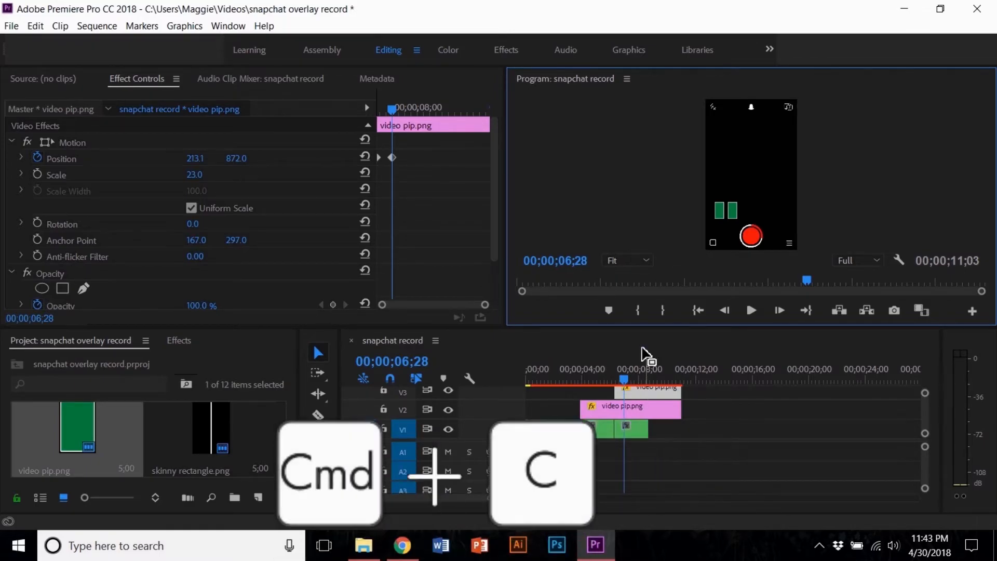
pyautogui.hotkey('ctrl', 'v')
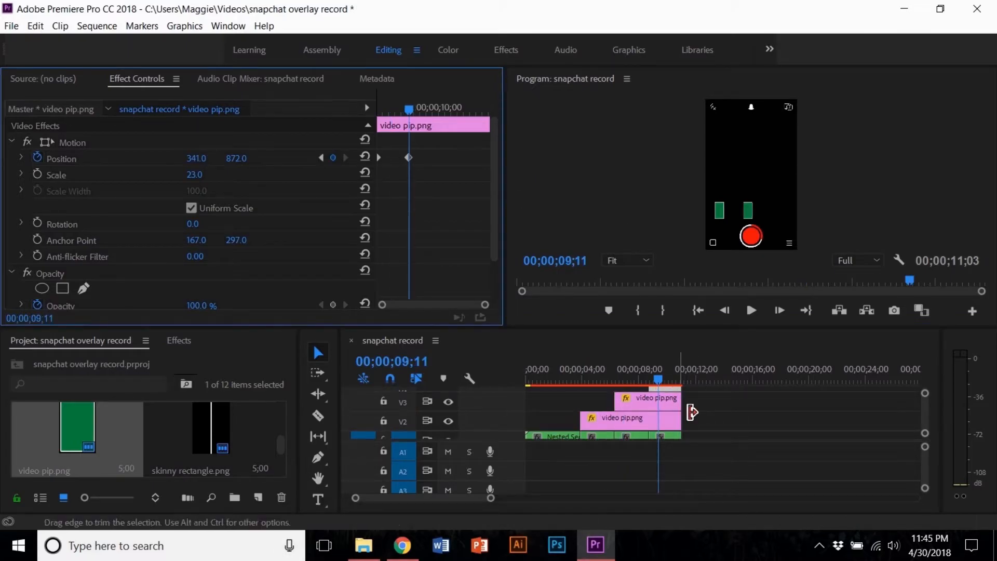
pyautogui.moveTo(658, 379)
pyautogui.mouseDown()
pyautogui.moveTo(620, 383)
pyautogui.moveTo(622, 375)
pyautogui.moveTo(646, 383)
pyautogui.mouseUp()
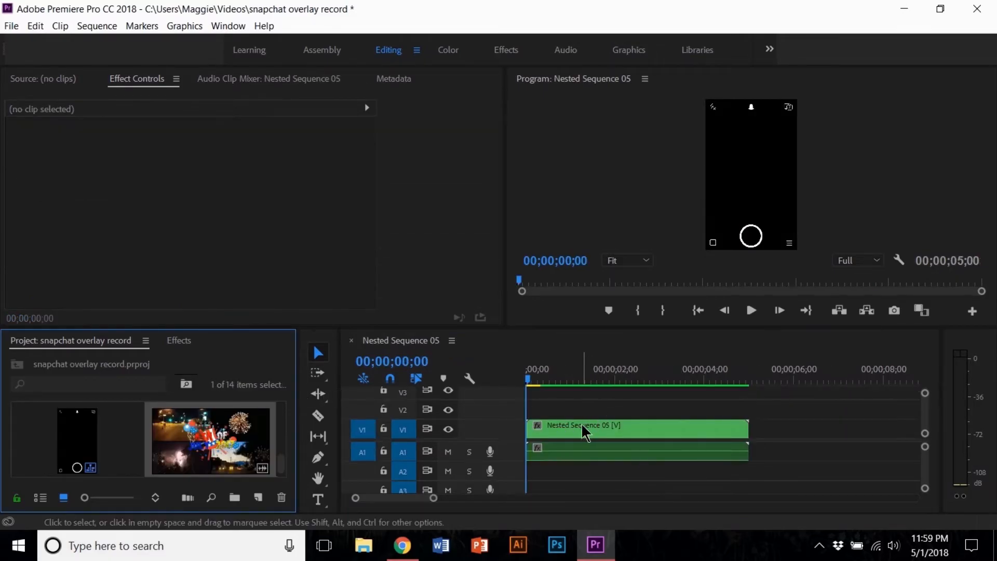
# - Move Nested Sequence 05 to track V2, with instagram - 4th of july 2017.mp4 beneath it on V1, and delete the footage's unlinked audio
pyautogui.moveTo(581, 423); pyautogui.dragTo(579, 410)
pyautogui.moveTo(201, 435); pyautogui.dragTo(527, 432)
pyautogui.rightClick(560, 426)
pyautogui.click(597, 242)
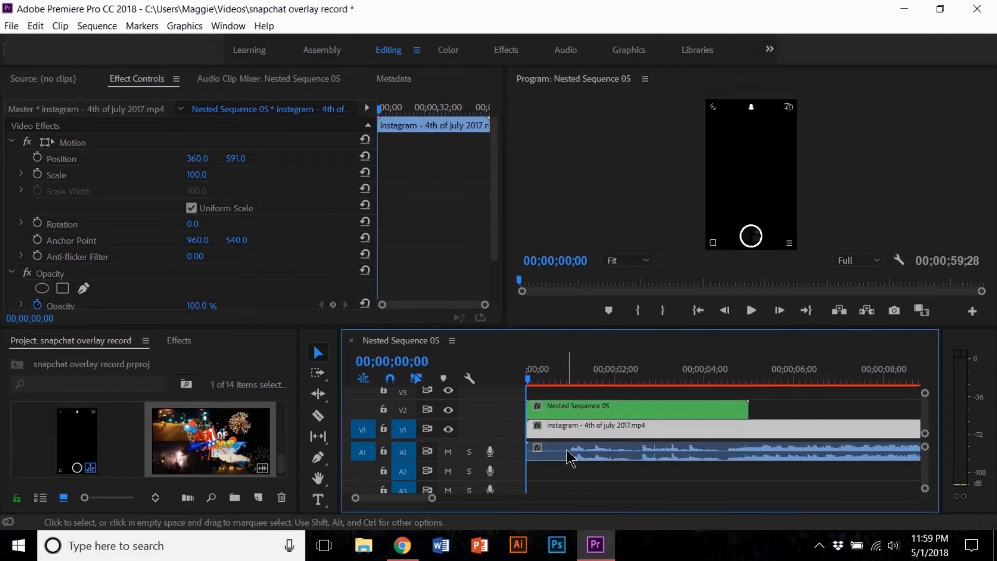
pyautogui.click(566, 448)
pyautogui.press('Delete')
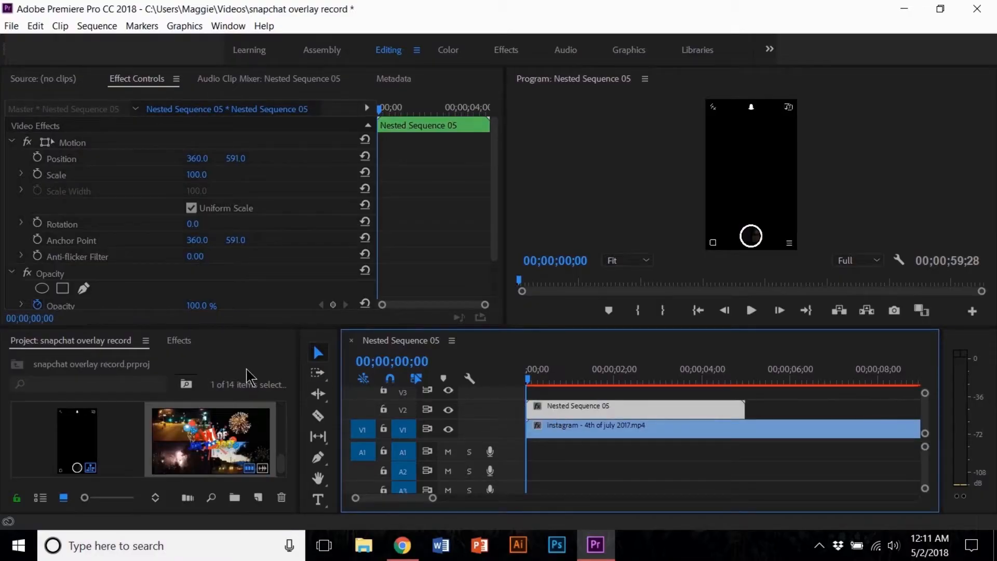
# - Find the Ultra Key effect and try to apply it to the Nested Sequence 05 clip
pyautogui.click(179, 340)
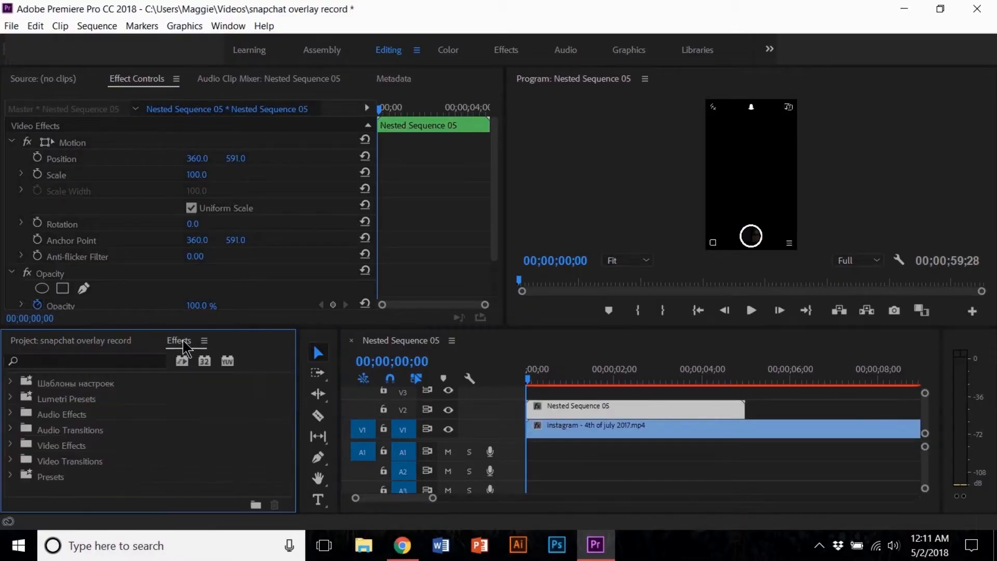
pyautogui.click(121, 360)
pyautogui.write('ulra')
pyautogui.press('BackSpace')
pyautogui.press('BackSpace')
pyautogui.write('tra key')
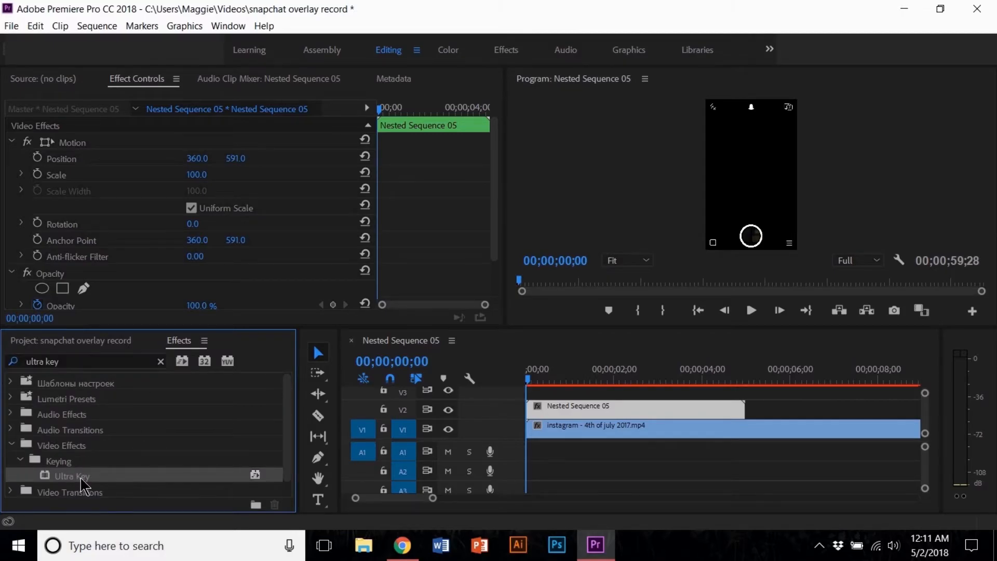
pyautogui.moveTo(80, 477); pyautogui.dragTo(543, 411)
# - Set the Nested Sequence 05 clip's blend mode to Screen and return the playhead to the sequence start
pyautogui.moveTo(494, 199); pyautogui.dragTo(495, 285)
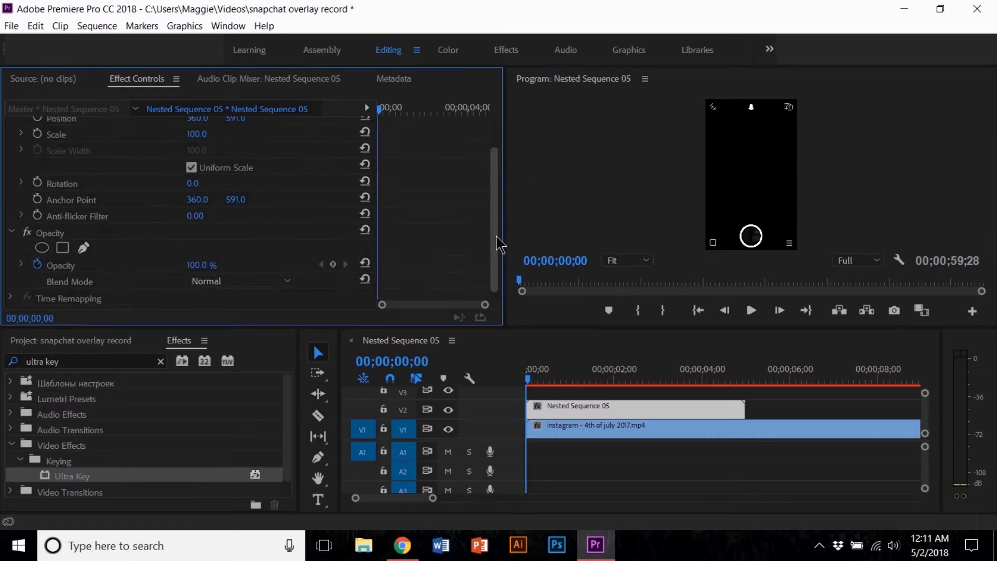
pyautogui.moveTo(497, 237)
pyautogui.mouseDown()
pyautogui.moveTo(495, 211)
pyautogui.moveTo(496, 236)
pyautogui.mouseUp()
pyautogui.click(242, 290)
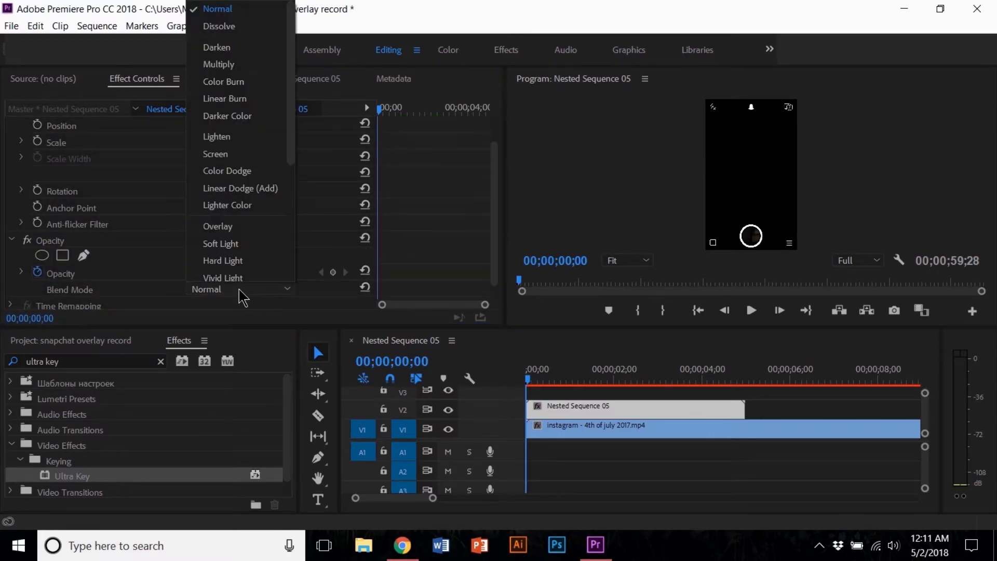
pyautogui.click(215, 155)
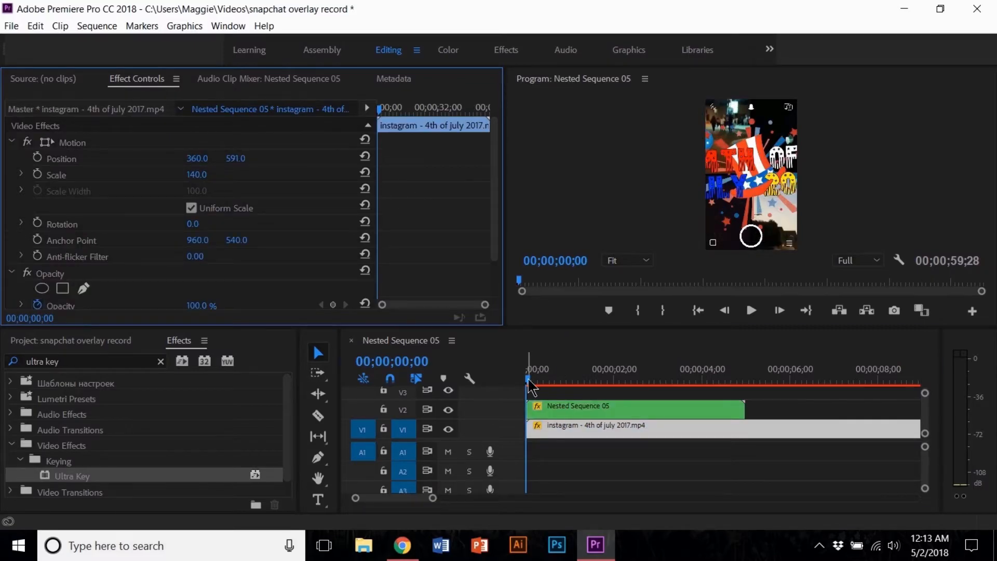
pyautogui.moveTo(529, 381)
pyautogui.mouseDown()
pyautogui.moveTo(728, 382)
pyautogui.moveTo(527, 394)
pyautogui.mouseUp()
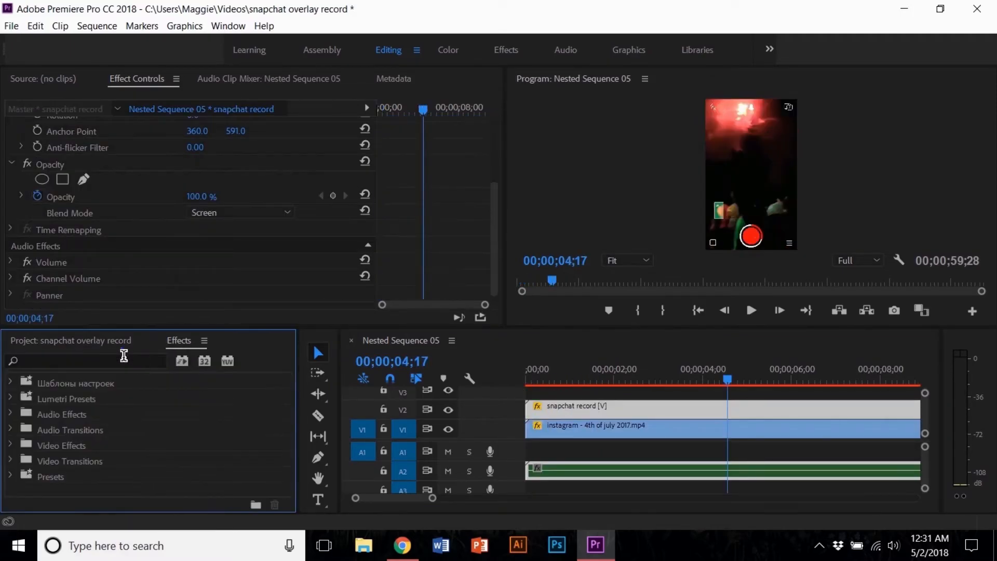
# - Find the Ultra Key effect and apply it to the snapchat record clip on track V2
pyautogui.click(123, 355)
pyautogui.press('BackSpace')
pyautogui.press('BackSpace')
pyautogui.press('BackSpace')
pyautogui.press('BackSpace')
pyautogui.moveTo(73, 475); pyautogui.dragTo(606, 408)
# - Sample the green rectangle in the preview as the Ultra Key's key color
pyautogui.scroll(-3, 494, 263)
pyautogui.moveTo(213, 201); pyautogui.dragTo(720, 208)
pyautogui.moveTo(213, 205); pyautogui.dragTo(717, 214)
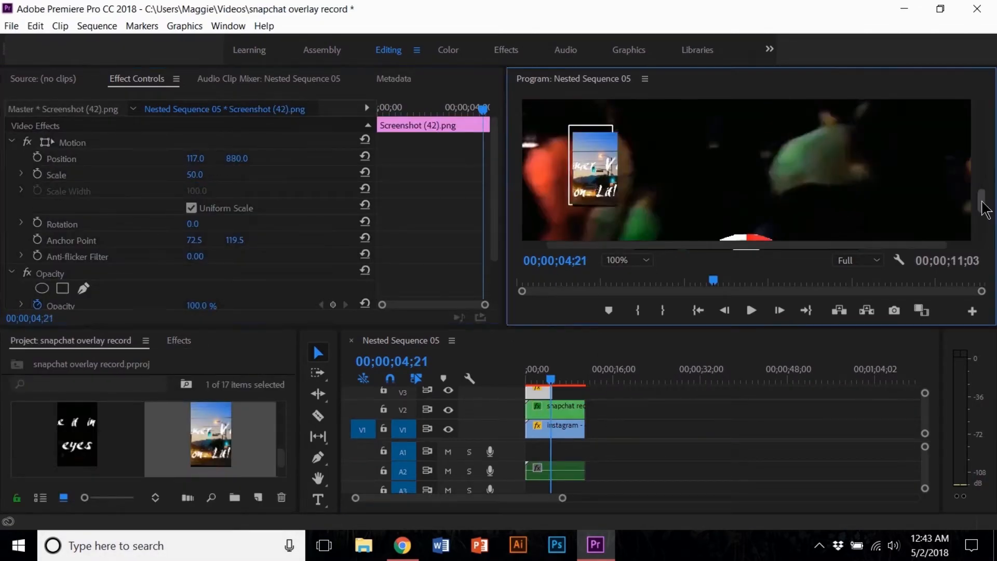
# - Adjust the horizontal position of Screenshot (42), and keyframe a screenshot thumbnail's horizontal position in Nested Sequence 05 to follow its frame
pyautogui.moveTo(196, 158); pyautogui.dragTo(195, 158)
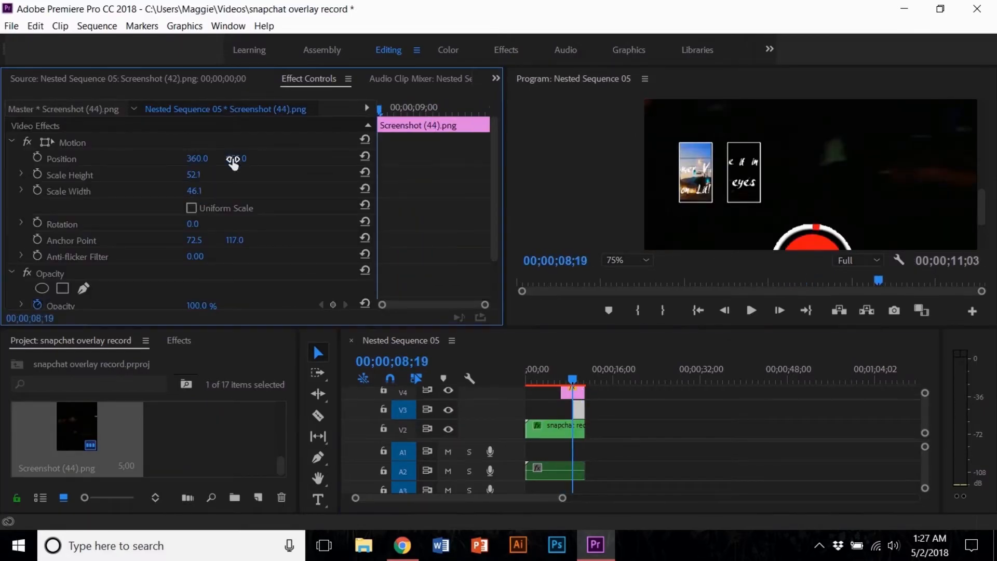
pyautogui.click(561, 356)
pyautogui.click(38, 158)
pyautogui.press('Right')
pyautogui.press('Right')
pyautogui.press('Right')
pyautogui.press('Right')
pyautogui.press('Right')
pyautogui.press('Right')
pyautogui.press('Right')
pyautogui.press('Right')
pyautogui.press('Right')
pyautogui.press('Right')
pyautogui.press('Right')
pyautogui.press('Right')
pyautogui.press('Right')
pyautogui.press('Right')
pyautogui.press('Right')
pyautogui.press('Right')
pyautogui.press('Right')
pyautogui.press('Right')
pyautogui.moveTo(196, 160); pyautogui.dragTo(208, 160)
pyautogui.press('Return')
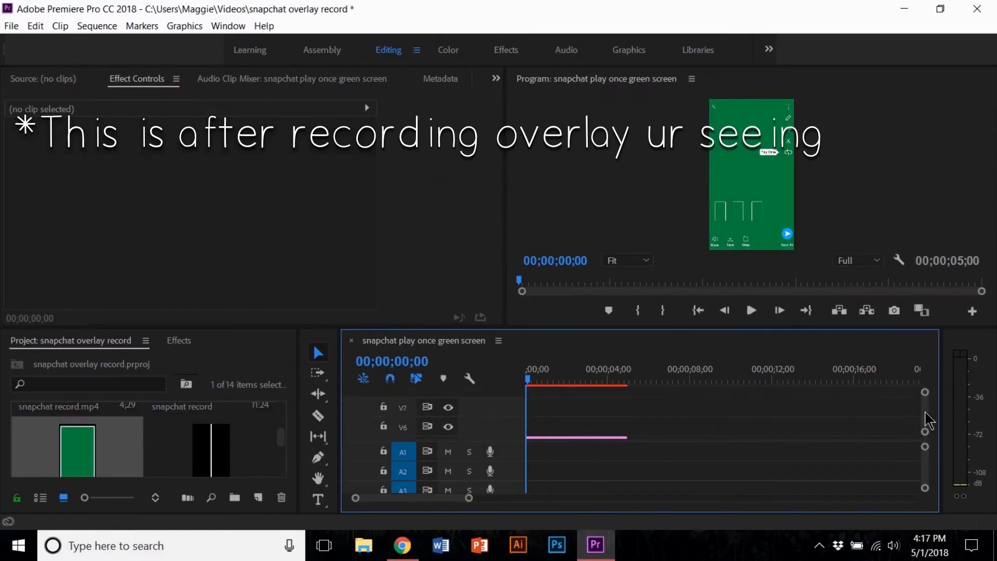
# - Scale the skinny rectangle clip to 23 and position it at 41.0, 756.5 on the first thumbnail frame
pyautogui.click(559, 429)
pyautogui.click(193, 176)
pyautogui.write('23')
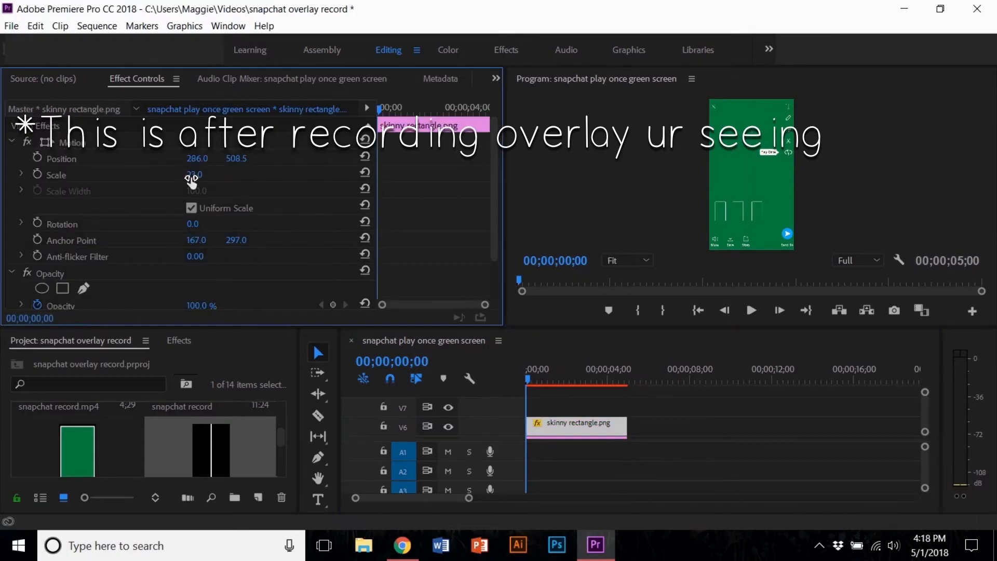
pyautogui.write('41')
pyautogui.click(628, 260)
pyautogui.click(629, 348)
pyautogui.moveTo(981, 175); pyautogui.dragTo(981, 197)
pyautogui.moveTo(233, 160); pyautogui.dragTo(235, 163)
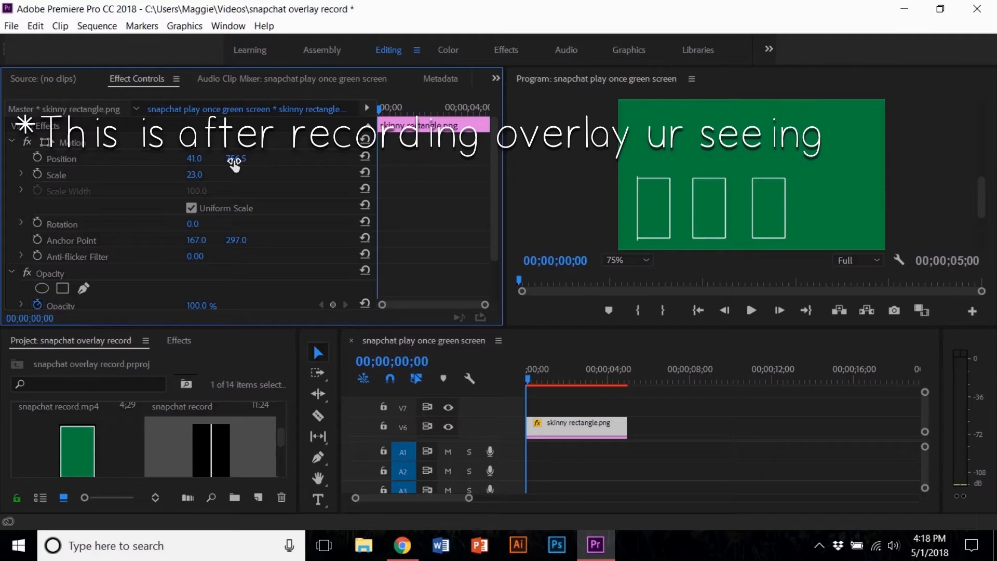
# - Refine the skinny rectangle's scale to 21.8 so it fits the height of the first thumbnail frame
pyautogui.click(628, 260)
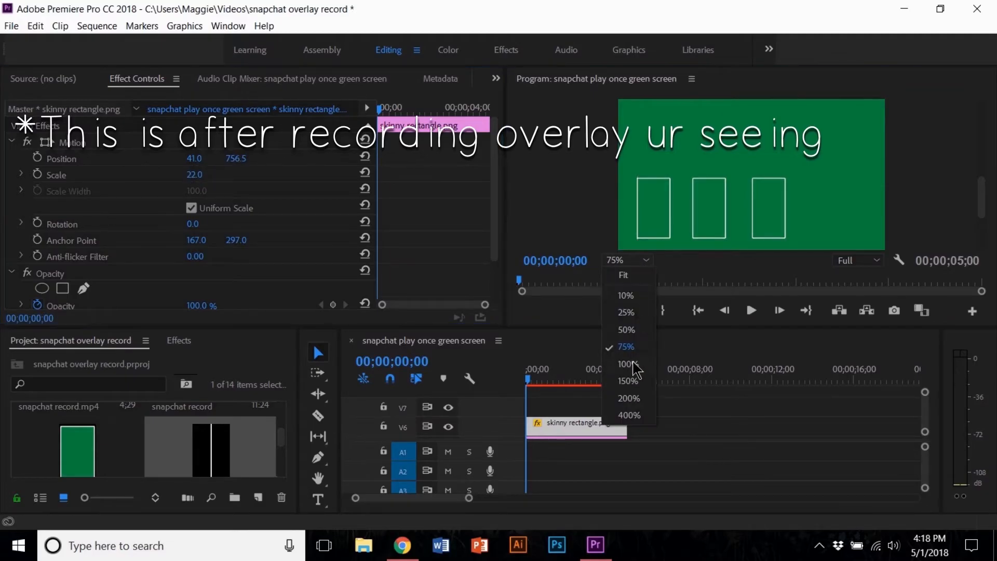
pyautogui.click(629, 353)
pyautogui.click(222, 171)
pyautogui.moveTo(986, 183); pyautogui.dragTo(981, 211)
pyautogui.click(629, 260)
pyautogui.click(632, 279)
pyautogui.click(628, 260)
pyautogui.click(629, 348)
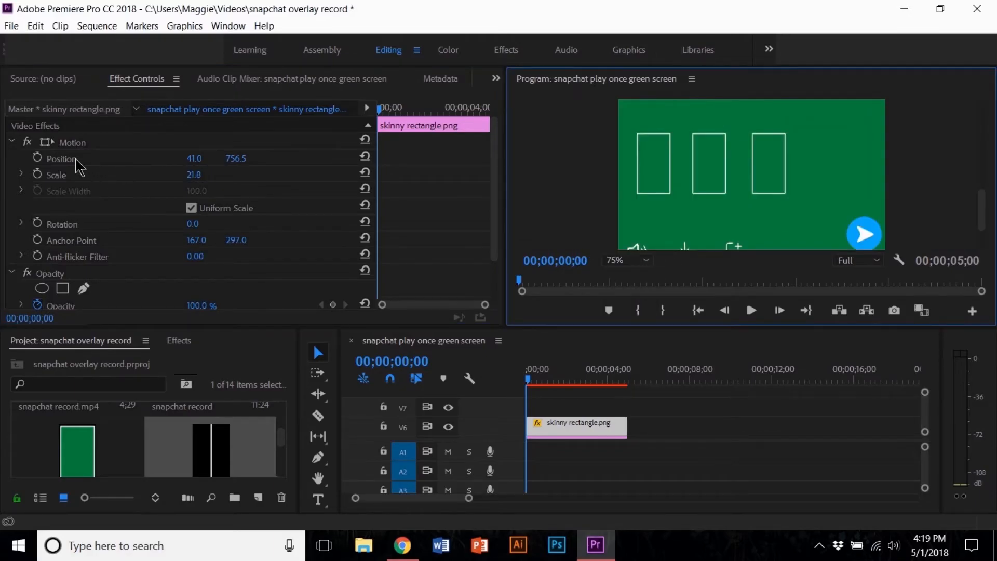
# - Keyframe the skinny rectangle's horizontal position so it reaches 111.0 at 00;00;04;00, and return the playhead to the start
pyautogui.click(38, 167)
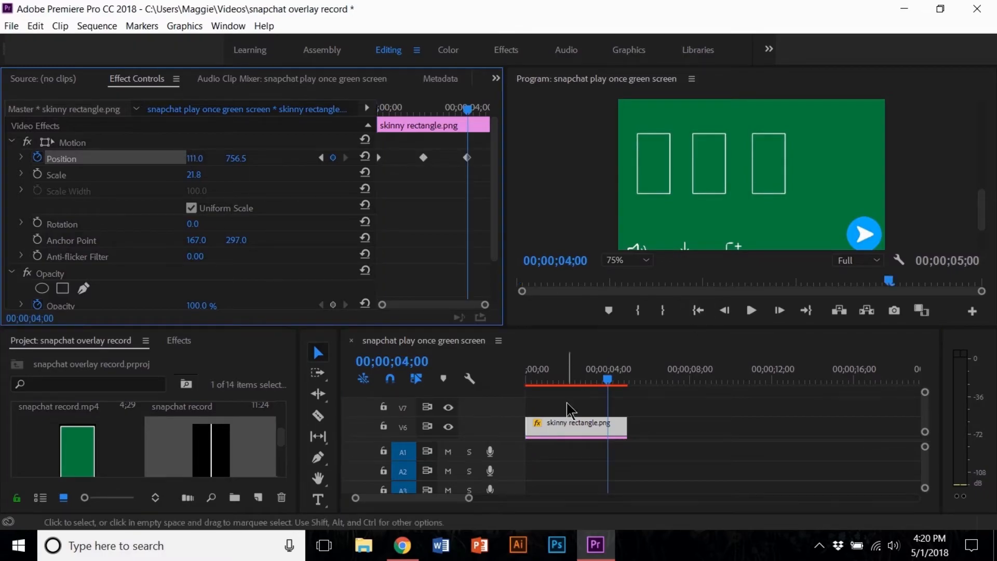
pyautogui.press('Home')
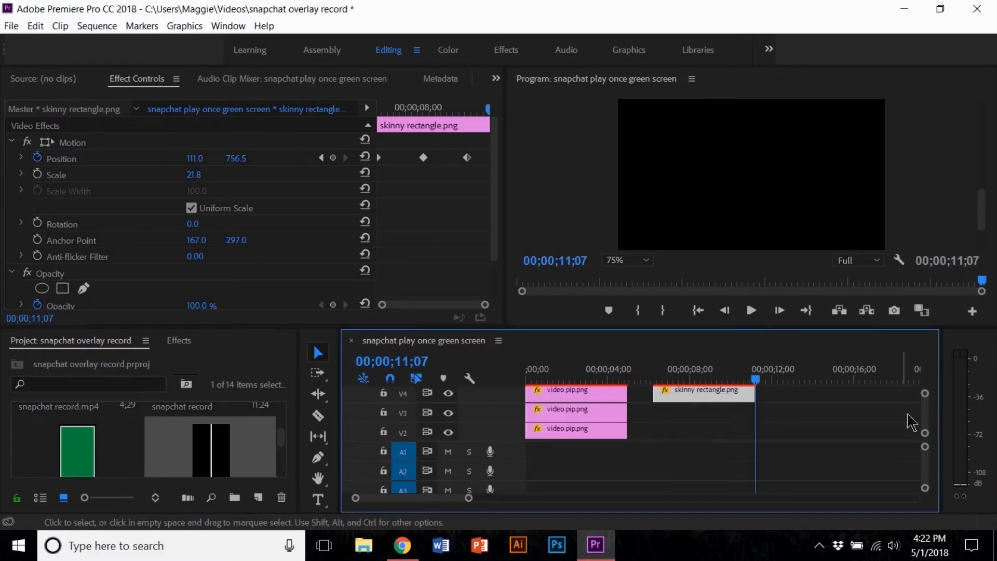
# - Extend the video pip clips and line up copies of the skinny rectangle clip end to end above them
pyautogui.moveTo(924, 414); pyautogui.dragTo(923, 408)
pyautogui.press('Delete')
pyautogui.scroll(-3, 691, 425)
pyautogui.moveTo(626, 393); pyautogui.dragTo(729, 393)
pyautogui.moveTo(626, 407); pyautogui.dragTo(729, 408)
pyautogui.scroll(-1, 675, 410)
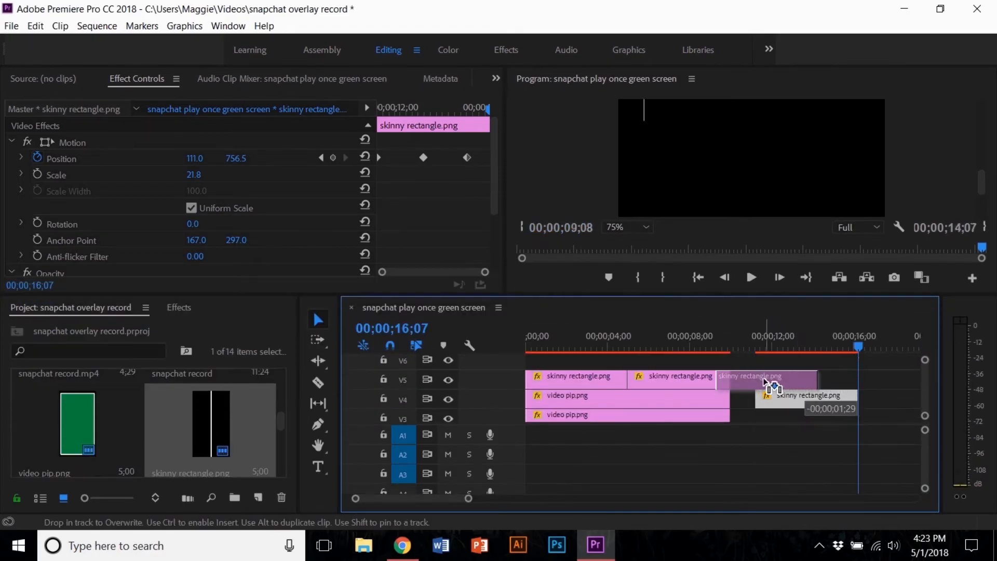
pyautogui.click(632, 408)
pyautogui.moveTo(632, 407); pyautogui.dragTo(696, 409)
# - Keyframe the second skinny rectangle clip's horizontal position from 00;00;04;02 so it slides across the second thumbnail frame
pyautogui.click(589, 345)
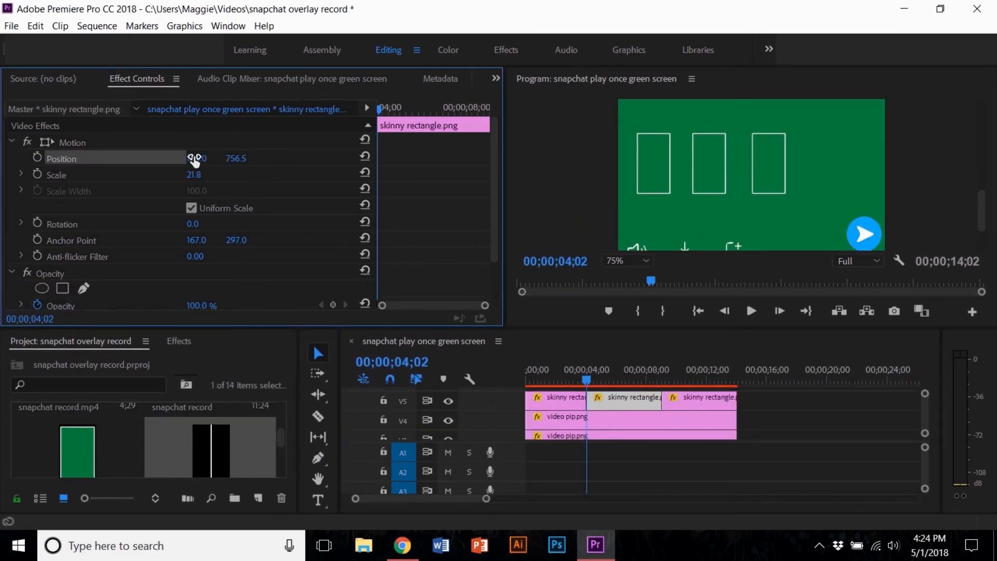
pyautogui.click(37, 157)
pyautogui.moveTo(586, 381); pyautogui.dragTo(625, 388)
pyautogui.moveTo(193, 160); pyautogui.dragTo(197, 160)
pyautogui.moveTo(624, 381); pyautogui.dragTo(661, 380)
pyautogui.moveTo(193, 160); pyautogui.dragTo(198, 160)
# - Keyframe the third skinny rectangle clip's horizontal position from 00;00;09;02 so it slides across the third thumbnail frame
pyautogui.click(696, 399)
pyautogui.moveTo(661, 380); pyautogui.dragTo(661, 383)
pyautogui.click(37, 158)
pyautogui.click(197, 159)
pyautogui.press('-')
pyautogui.click(634, 381)
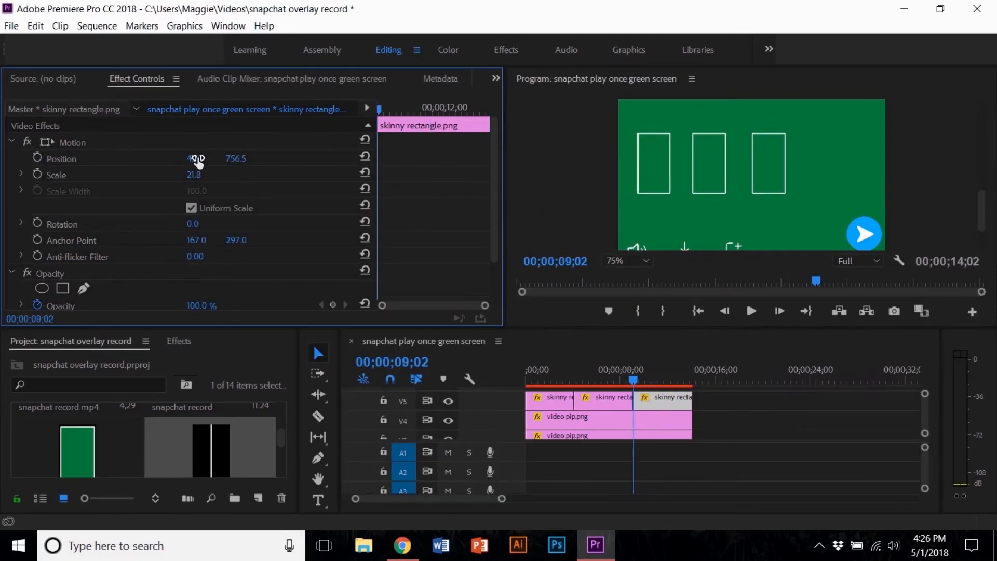
pyautogui.moveTo(634, 381); pyautogui.dragTo(665, 380)
pyautogui.moveTo(194, 159); pyautogui.dragTo(197, 159)
pyautogui.moveTo(664, 380); pyautogui.dragTo(688, 380)
pyautogui.click(197, 158)
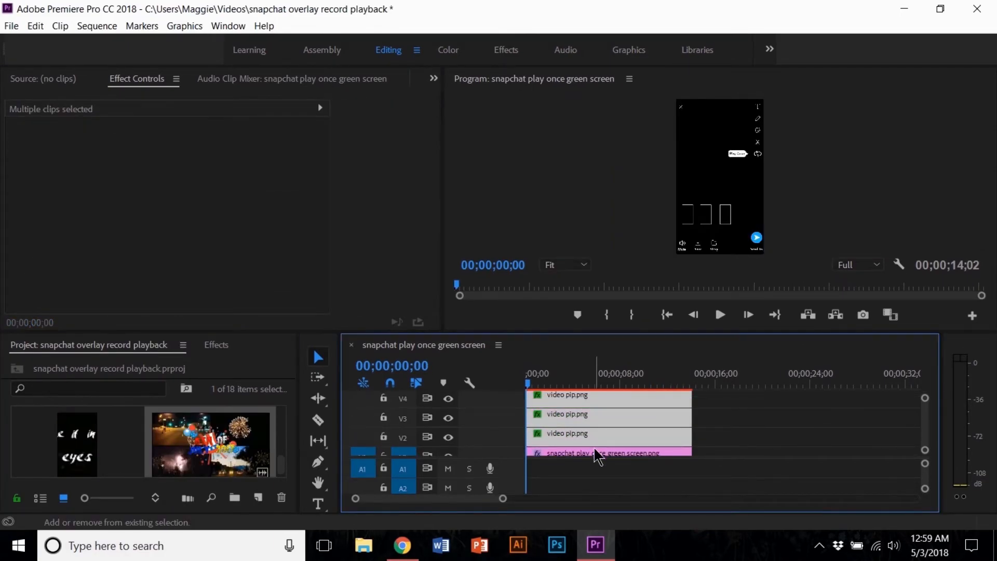
# - Move the overlay clips up the tracks, place instagram - 4th of july 2017.mp4 beneath them at the start, and delete its audio
pyautogui.moveTo(597, 452); pyautogui.dragTo(575, 418)
pyautogui.moveTo(210, 444); pyautogui.dragTo(535, 440)
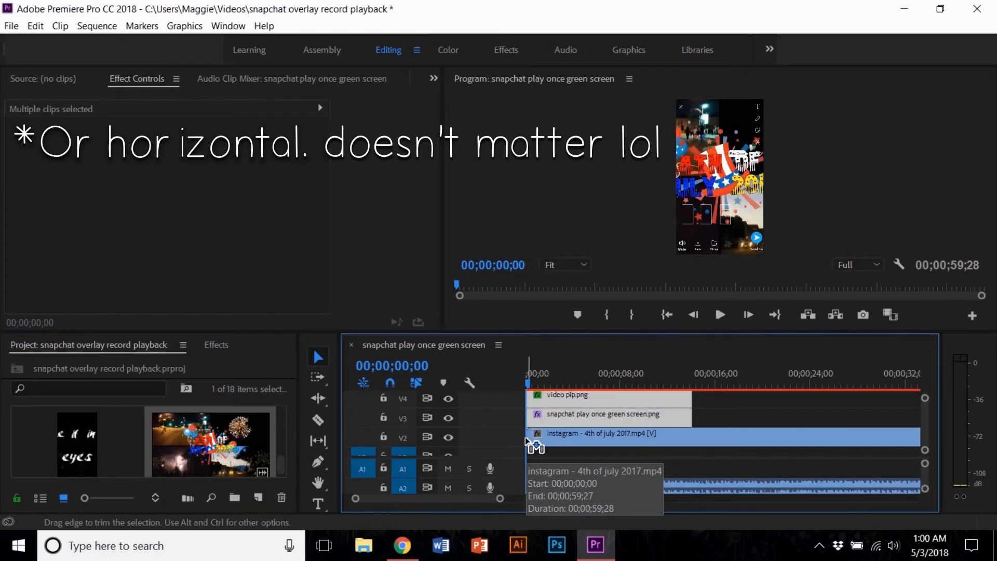
pyautogui.click(534, 442)
pyautogui.click(169, 175)
pyautogui.press('Return')
pyautogui.click(585, 469)
pyautogui.click(595, 489)
pyautogui.press('Delete')
# - Scale the instagram - 4th of july 2017.mp4 clip to 130 and trim its end to match the overlay clips
pyautogui.click(577, 439)
pyautogui.click(179, 174)
pyautogui.write('130')
pyautogui.press('Return')
pyautogui.moveTo(920, 436); pyautogui.dragTo(712, 436)
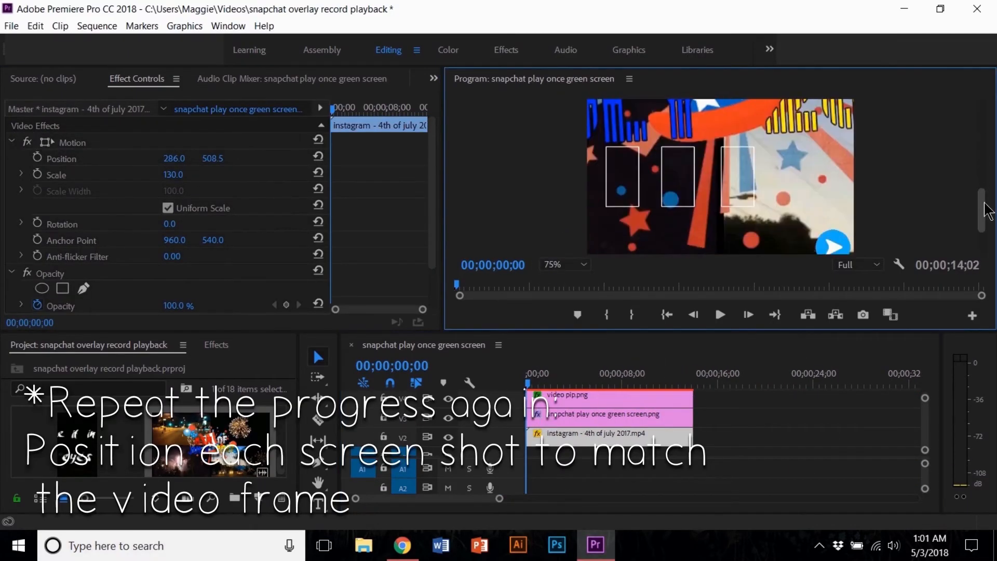
# - Fit Screenshot (42) to the first frame with non-uniform scale, height 52.1 and width 46.1, at position 77.0, 756.5
pyautogui.click(530, 387)
pyautogui.moveTo(533, 391); pyautogui.dragTo(573, 387)
pyautogui.moveTo(572, 387); pyautogui.dragTo(574, 387)
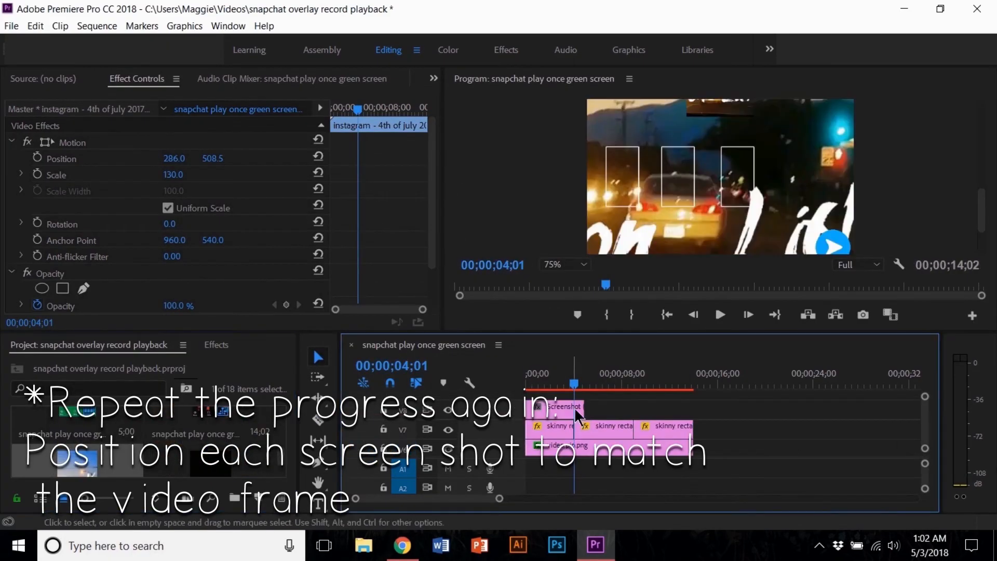
pyautogui.click(168, 208)
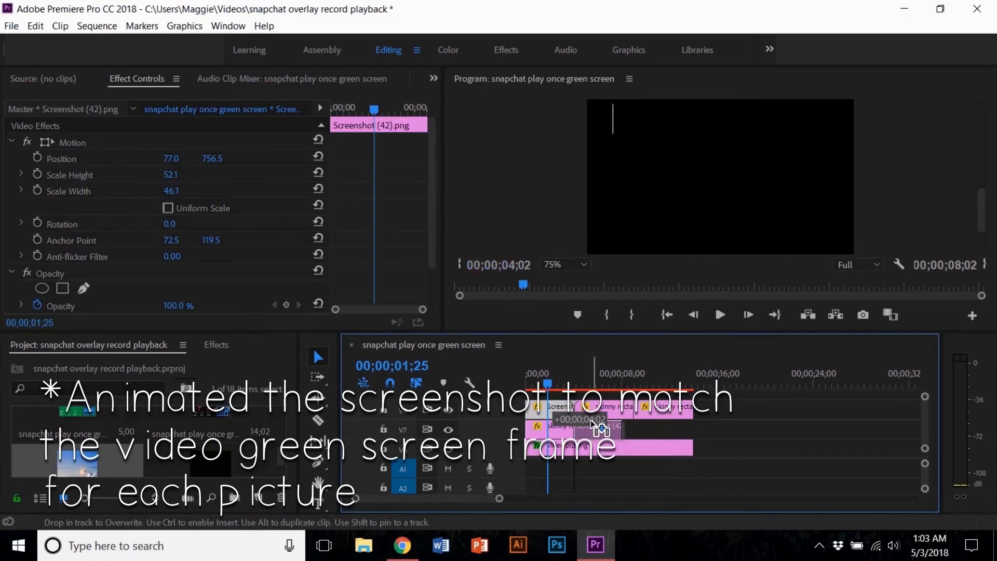
# - Place Screenshot (43) after Screenshot (42) and fit it to the second frame at position 195.0, 757.5
pyautogui.click(605, 426)
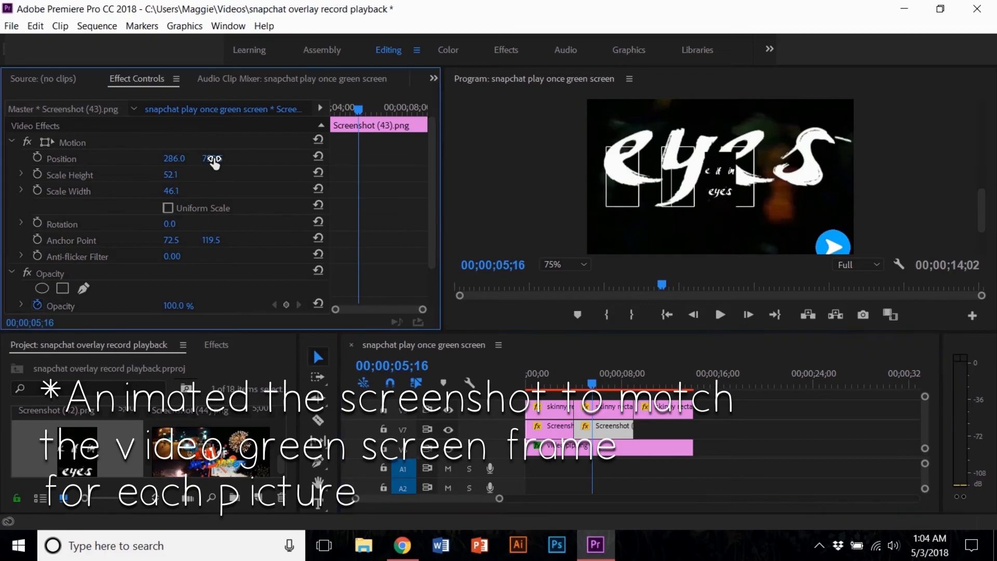
pyautogui.moveTo(573, 393); pyautogui.dragTo(636, 388)
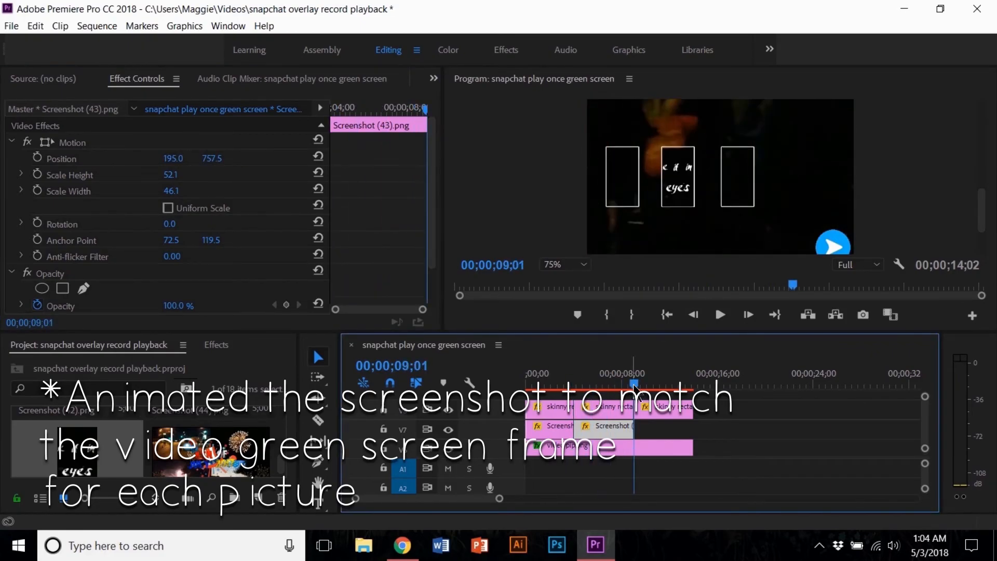
# - Put Screenshot (42) and Screenshot (43) on separate tracks and extend both to the end of the sequence
pyautogui.scroll(-3, 623, 426)
pyautogui.scroll(3, 623, 426)
pyautogui.click(583, 425)
pyautogui.moveTo(709, 415); pyautogui.dragTo(554, 437)
pyautogui.moveTo(584, 429); pyautogui.dragTo(693, 428)
pyautogui.moveTo(526, 429); pyautogui.dragTo(575, 429)
# - Add Screenshot (44) to the free track below and start it at 00;00;09;01
pyautogui.moveTo(282, 467); pyautogui.dragTo(282, 461)
pyautogui.moveTo(210, 450); pyautogui.dragTo(550, 454)
pyautogui.moveTo(551, 454); pyautogui.dragTo(659, 454)
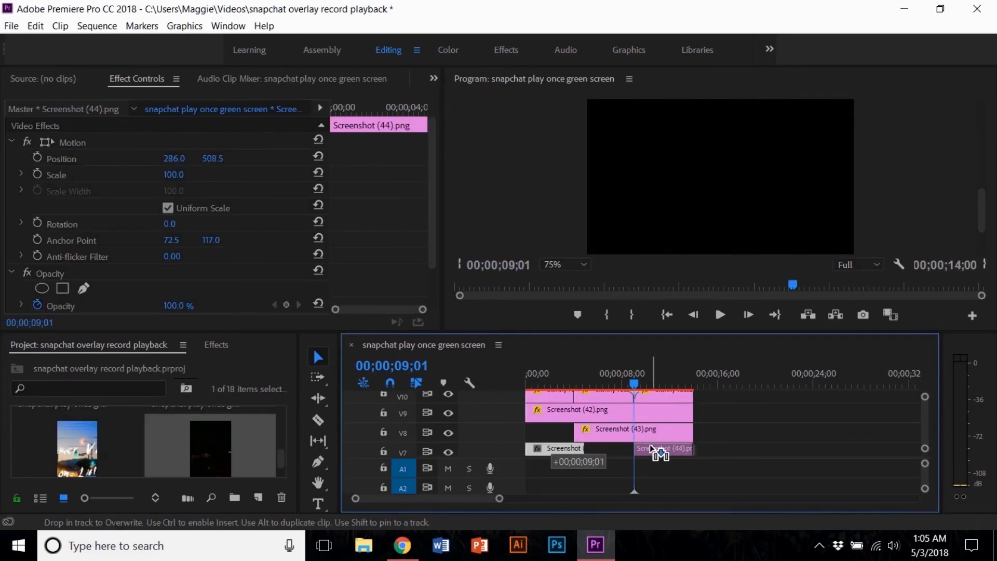
# - Turn off uniform scaling for Screenshot (44) and position it inside the third thumbnail frame
pyautogui.click(640, 385)
pyautogui.click(168, 208)
pyautogui.moveTo(212, 159); pyautogui.dragTo(364, 159)
pyautogui.click(727, 174)
pyautogui.click(670, 448)
pyautogui.moveTo(208, 159); pyautogui.dragTo(230, 159)
pyautogui.moveTo(170, 159); pyautogui.dragTo(193, 159)
# - Return the playhead to the sequence start, open the sequence's export settings and name the output file playback
pyautogui.moveTo(640, 384); pyautogui.dragTo(531, 384)
pyautogui.click(565, 265)
pyautogui.click(575, 279)
pyautogui.click(615, 364)
pyautogui.press('Return')
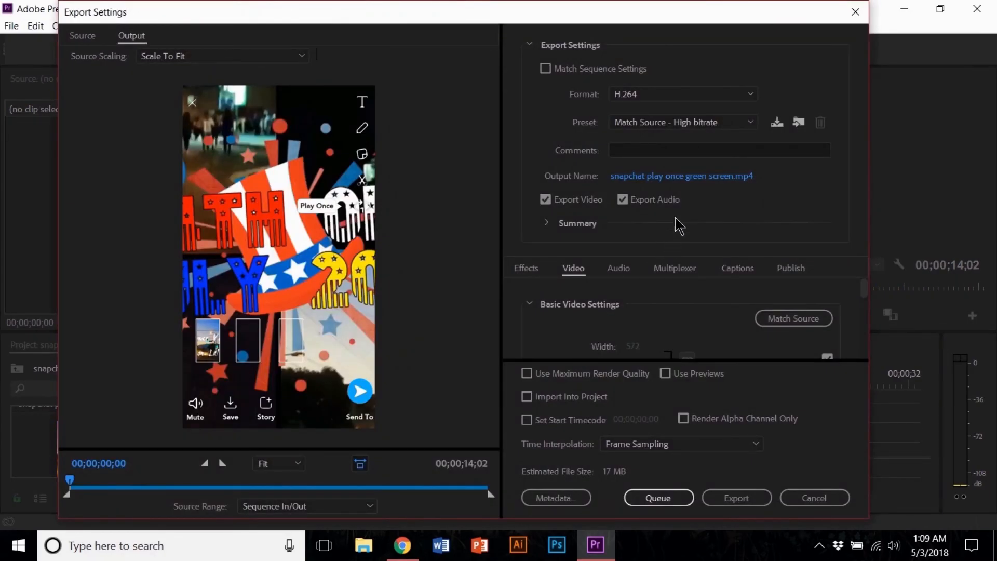
pyautogui.click(696, 177)
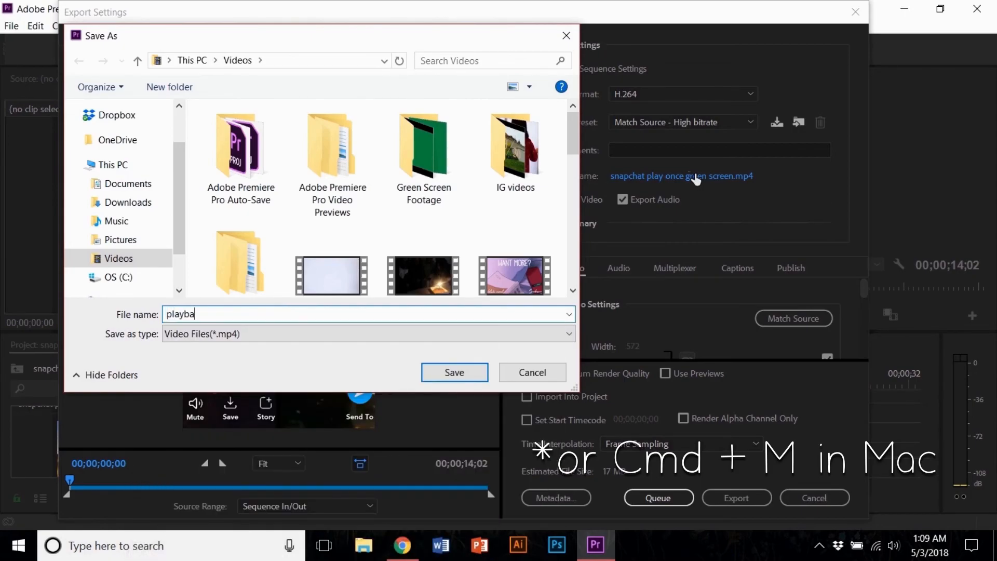
pyautogui.press('Return')
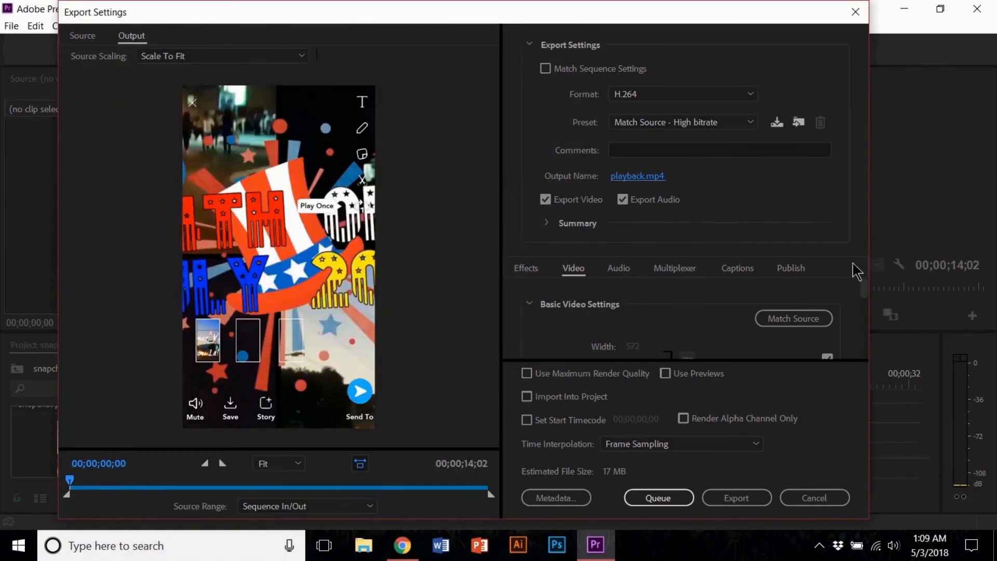
# - Set the export's encoding profile to High and choose the level manually instead of matching the source
pyautogui.moveTo(864, 311); pyautogui.dragTo(863, 322)
pyautogui.click(804, 319)
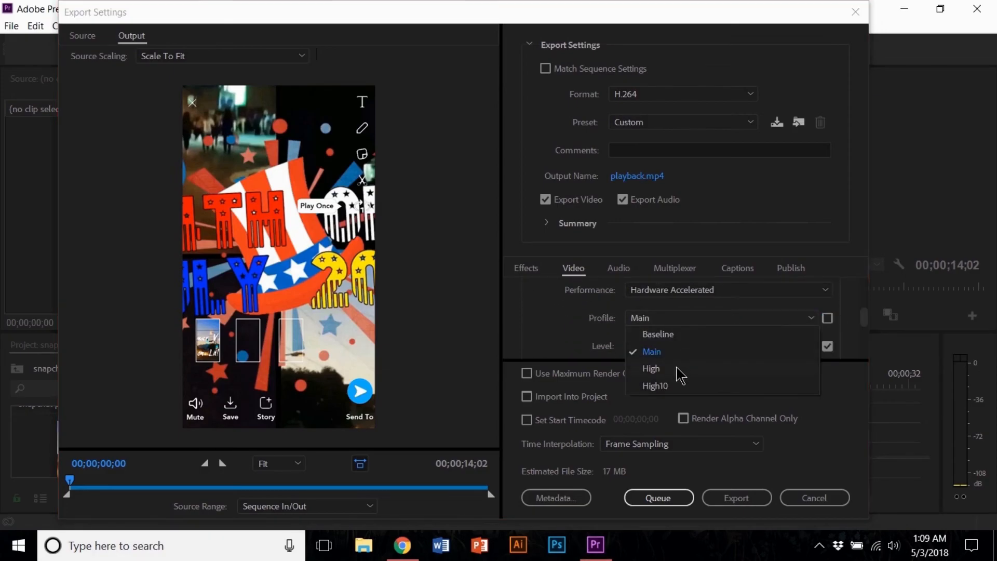
pyautogui.click(681, 375)
pyautogui.click(828, 346)
pyautogui.click(728, 346)
pyautogui.click(669, 342)
pyautogui.scroll(5, 854, 293)
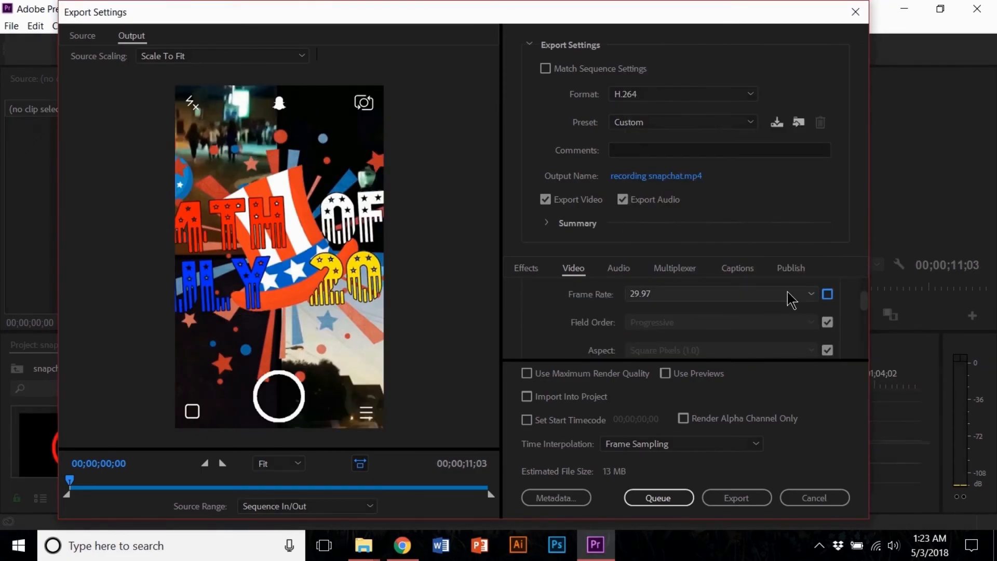
# - Set the export frame rate of recording snapchat.mp4 to 60
pyautogui.click(790, 295)
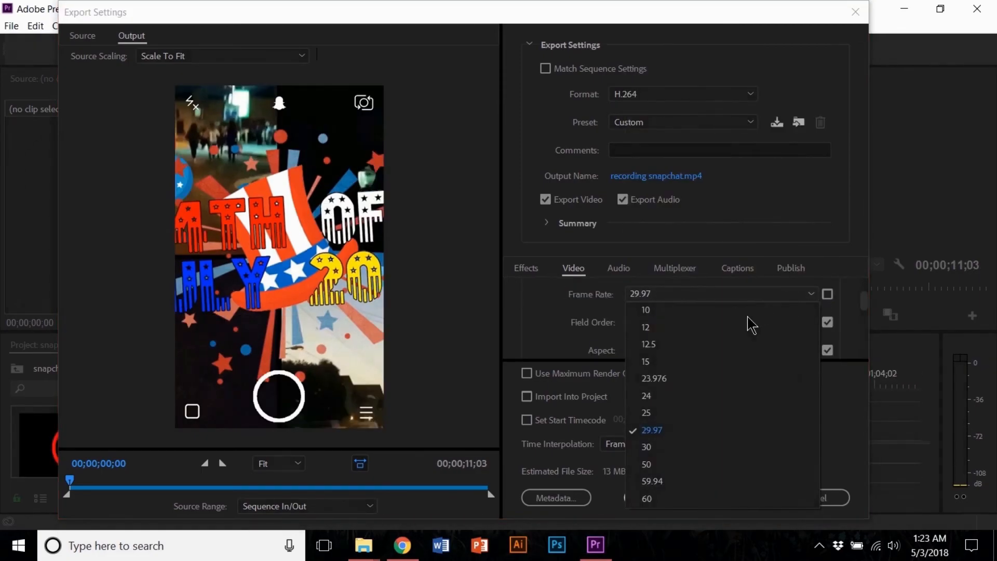
pyautogui.click(682, 498)
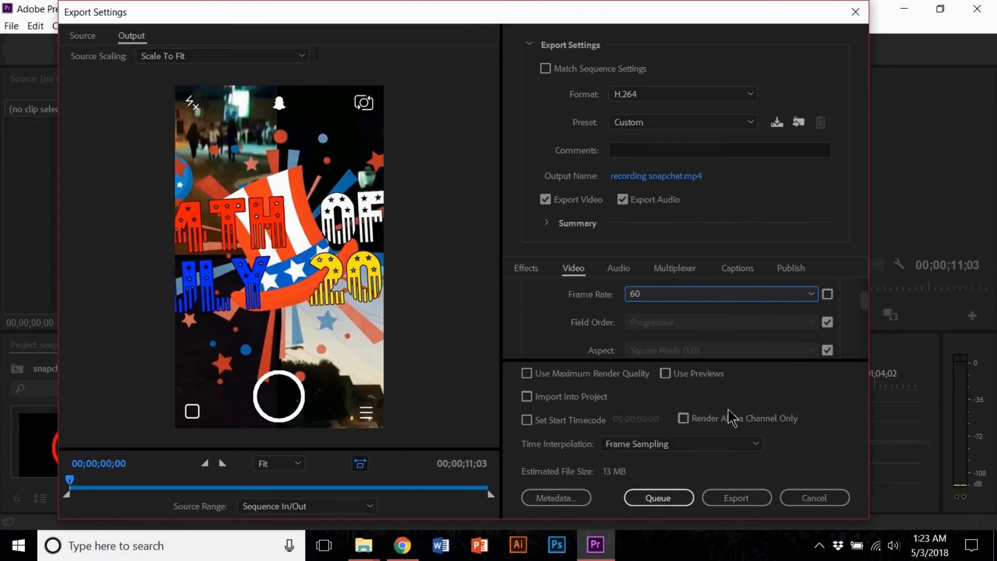